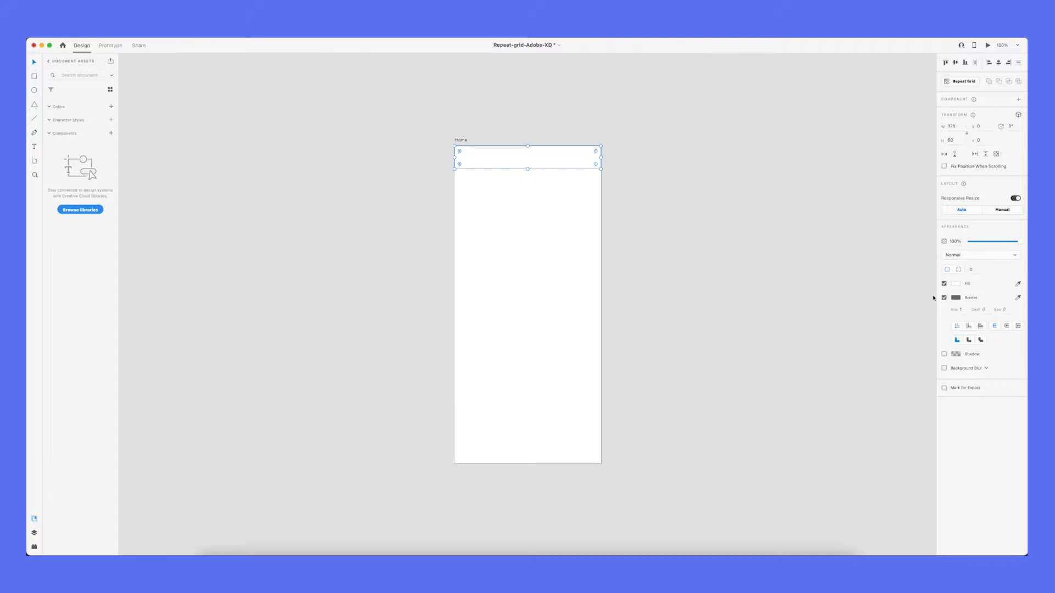
Fill the header rectangle at the top of the Home artboard with a very light grey.
click(956, 284)
drag(868, 252, 862, 249)
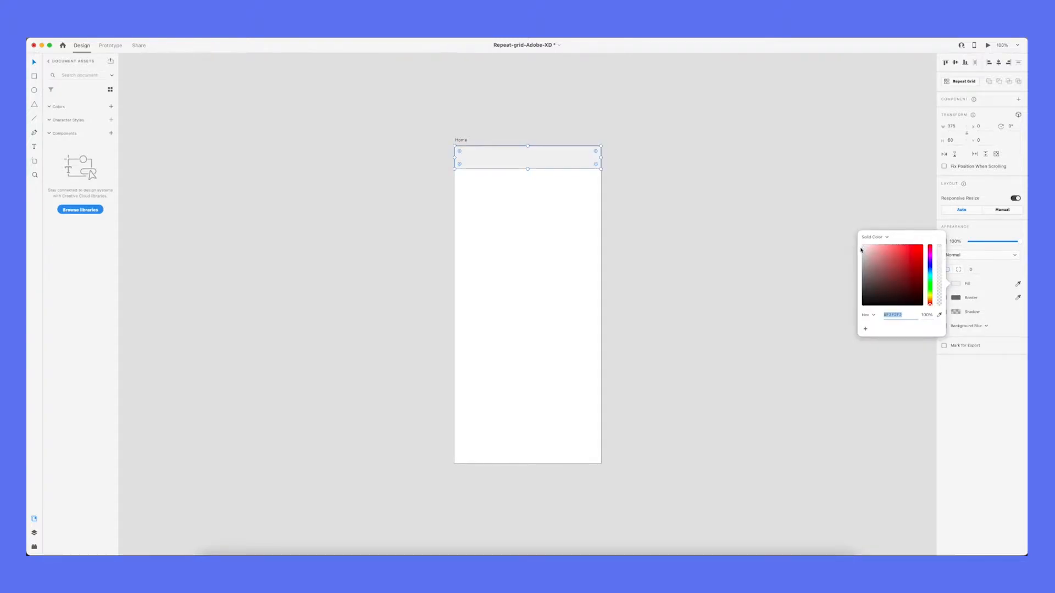
click(564, 254)
Draw a card rectangle about 316 by 200 below the header and centre it horizontally on the artboard.
key(r)
drag(467, 181, 590, 260)
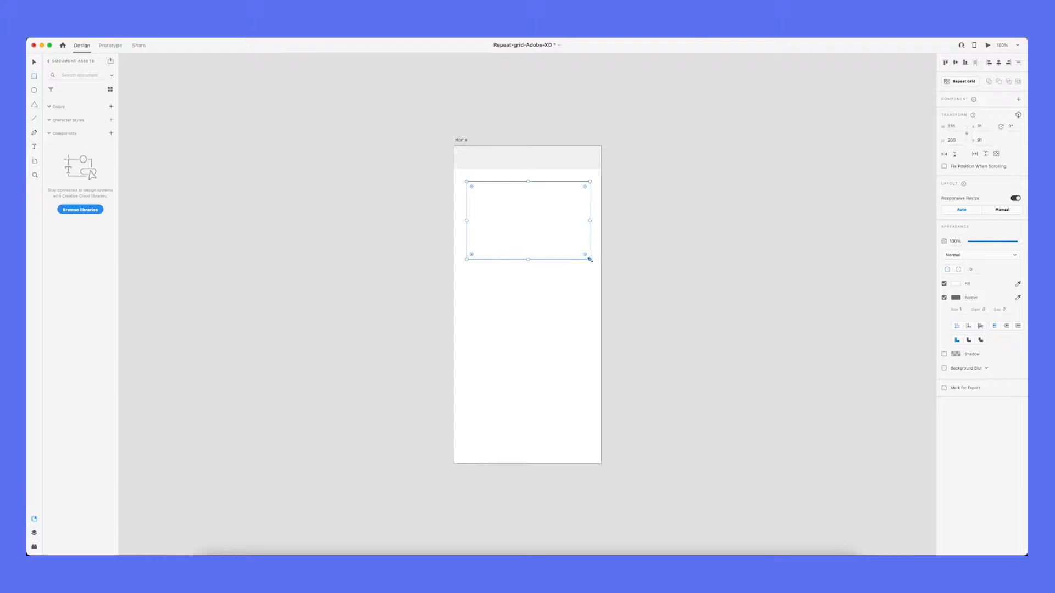
click(996, 64)
key(Right)
drag(528, 259, 527, 259)
Round all corners of the card rectangle to a radius of 20.
drag(585, 188, 582, 190)
click(630, 204)
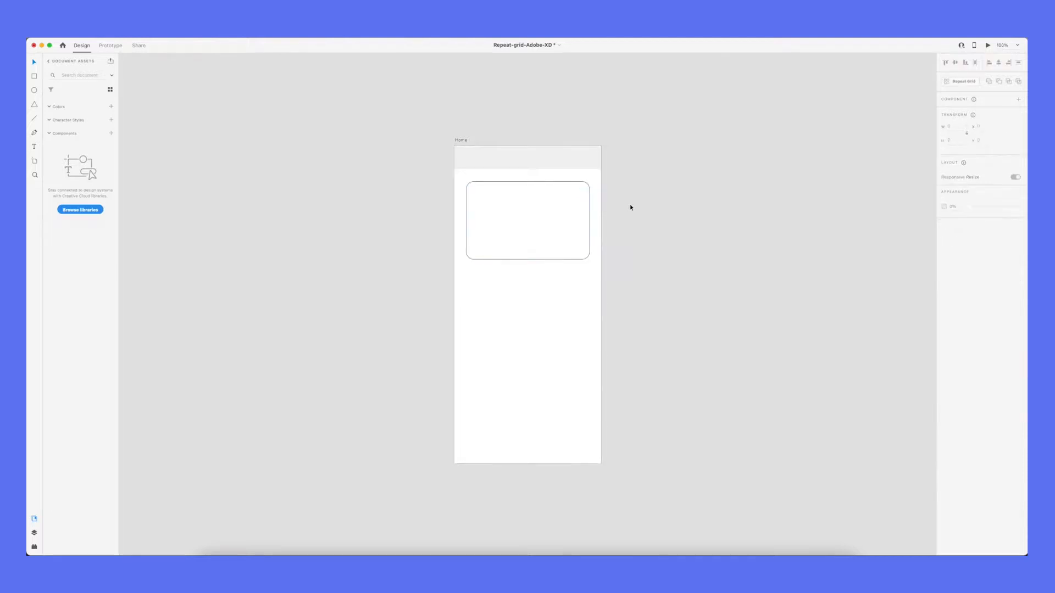
drag(613, 199, 608, 207)
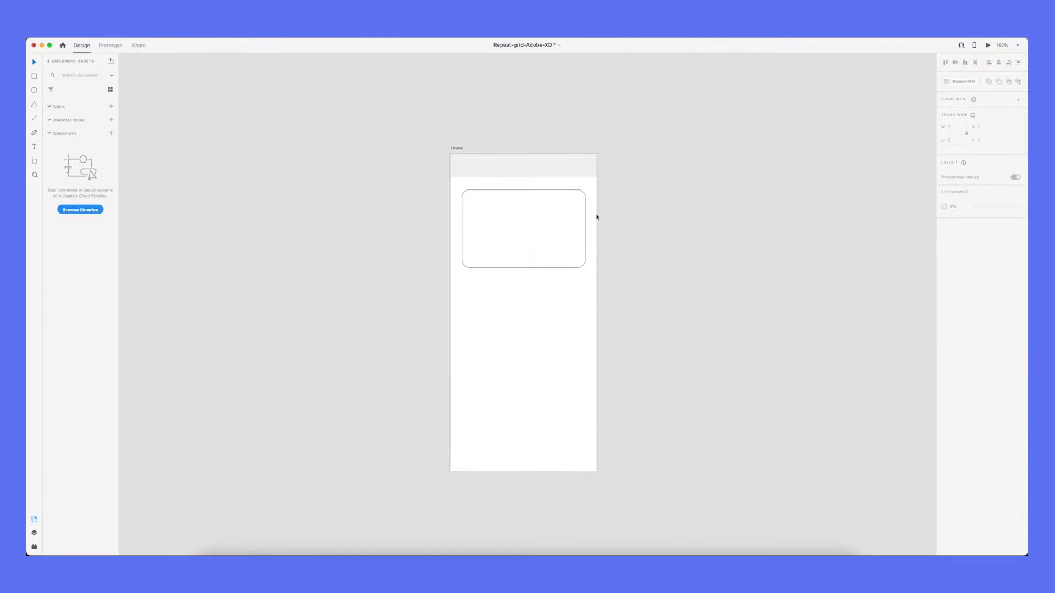
Place the orange teacup photo from the Photos folder in Finder inside the card rectangle and remove the card's border.
click(213, 569)
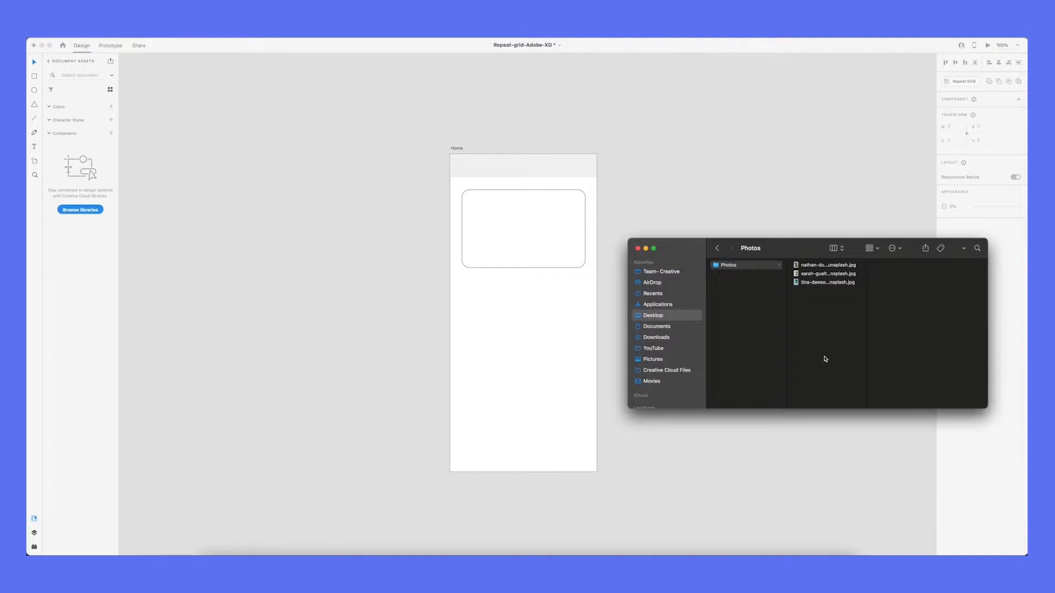
drag(806, 284, 566, 225)
double_click(564, 248)
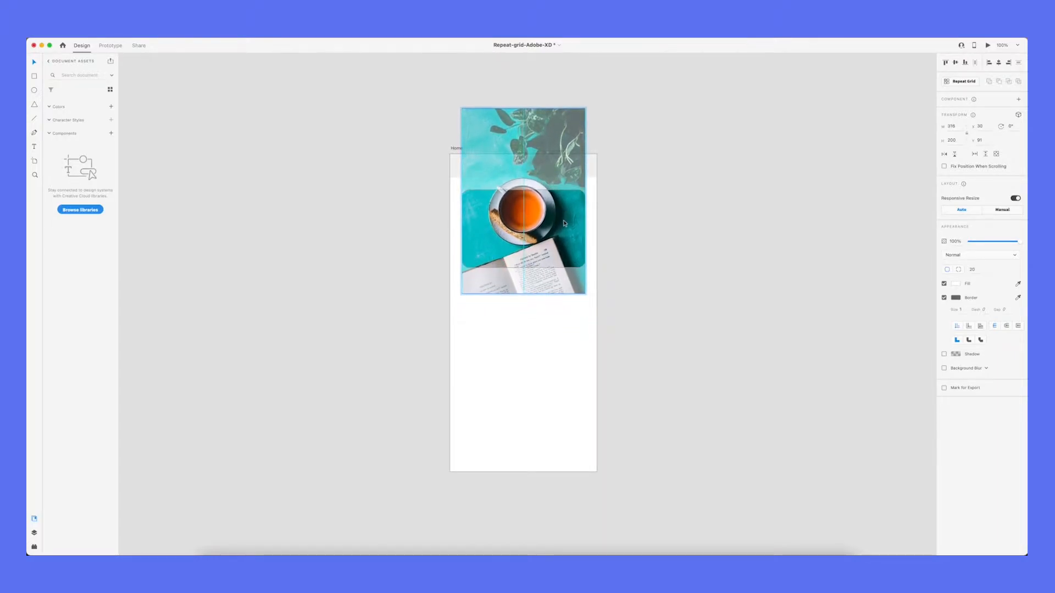
click(701, 227)
scroll(659, 228, up, 1)
click(563, 249)
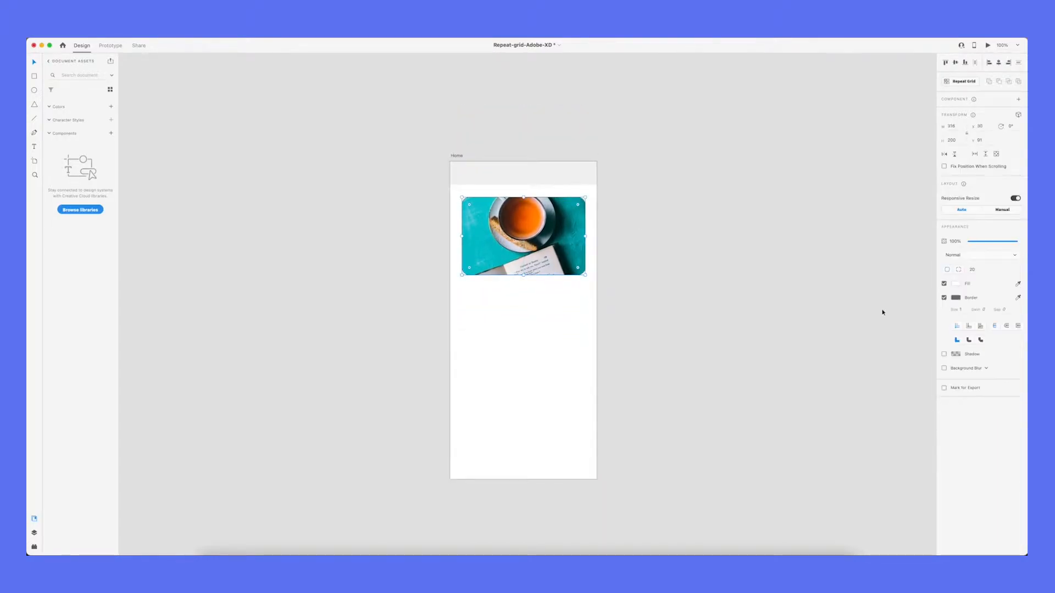
click(944, 298)
Add the text "Herbal tea" and place it over the lower part of the photo card.
key(t)
click(484, 318)
text(Herbal tea)
key(Escape)
drag(506, 319, 524, 269)
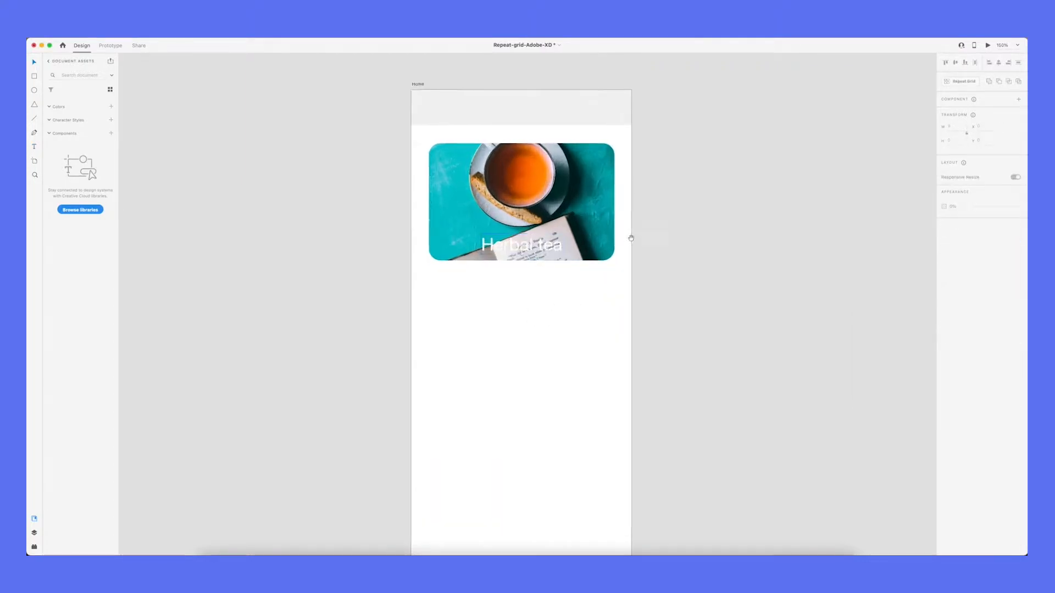
Set the "Herbal tea" title's font to Chronicle Text G1 Bold.
key(super+equal)
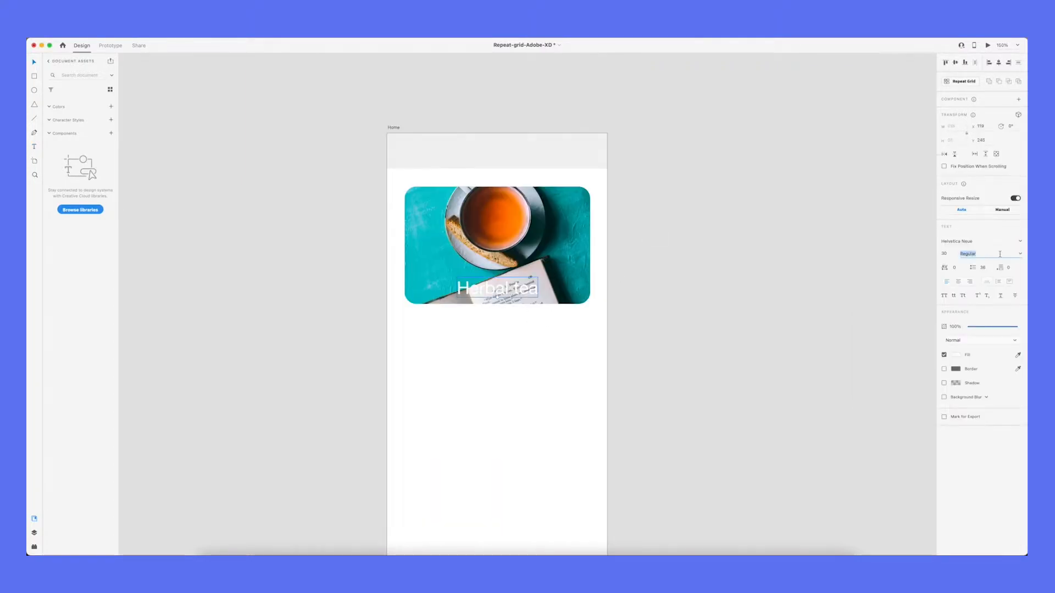
click(967, 242)
click(947, 299)
click(551, 347)
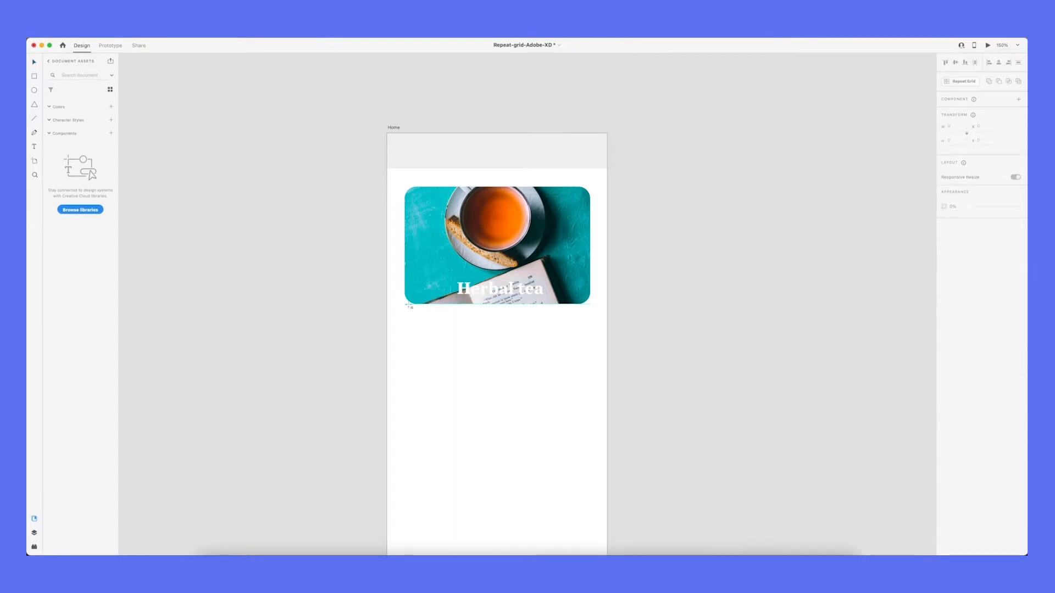
Draw a borderless black strip about 316 by 56 along the photo card's lower edge, behind the title.
mouse_move(406, 303)
mouse_down()
mouse_move(596, 281)
mouse_move(591, 272)
mouse_up()
shift+click(526, 255)
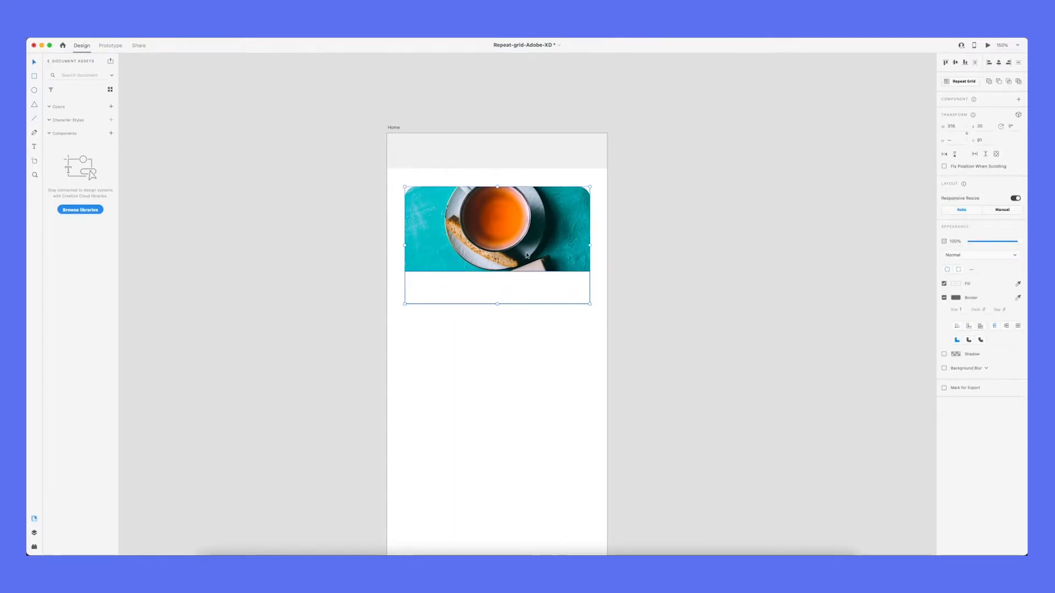
click(574, 291)
click(944, 298)
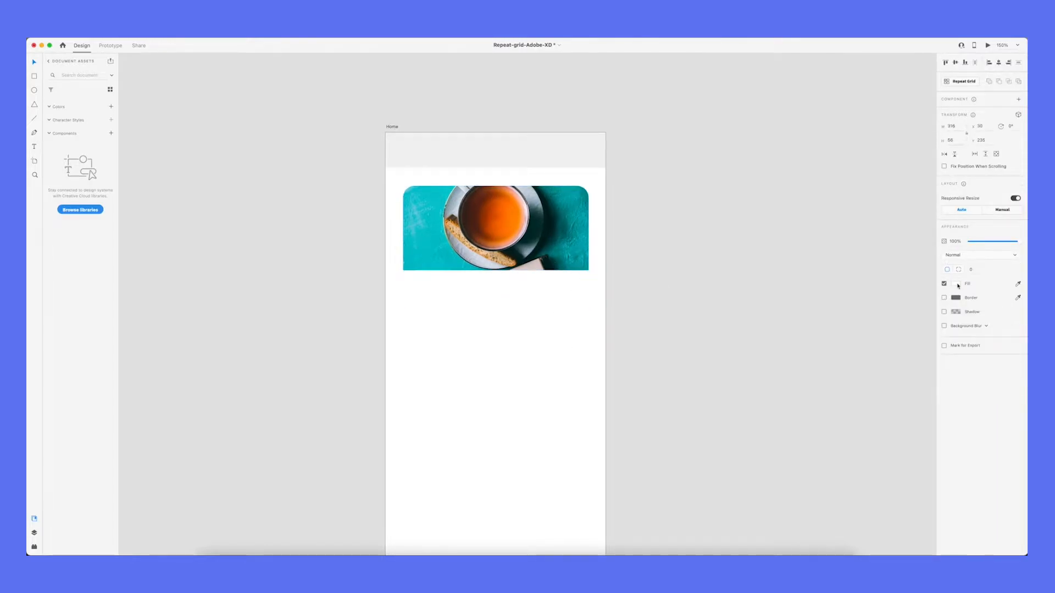
click(956, 284)
drag(867, 292, 836, 334)
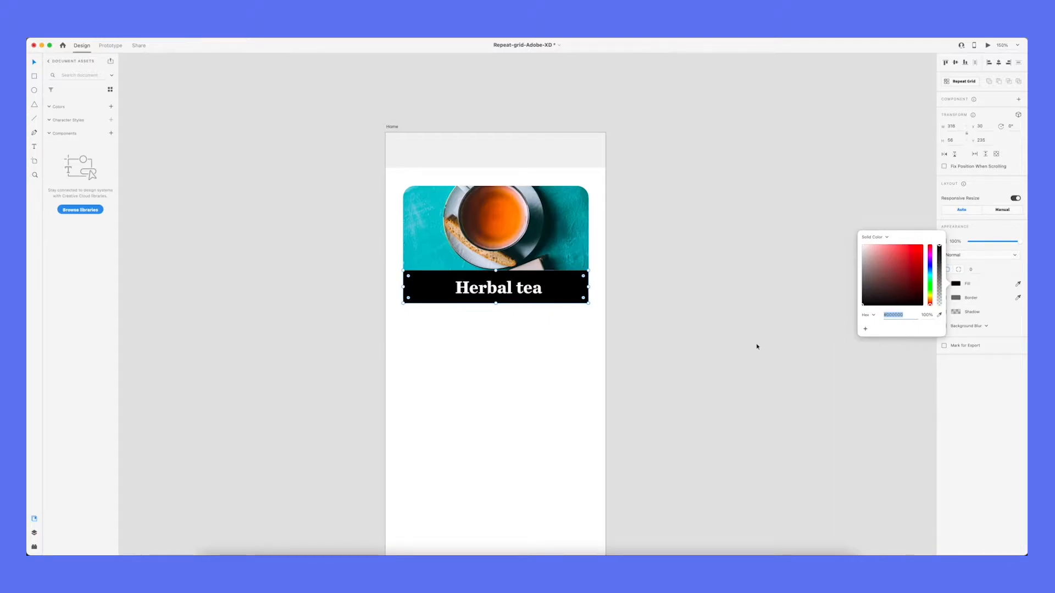
Set the black strip's individual corner radii to 0, 0, 20 and 20 so its lower corners follow the card.
click(572, 286)
drag(583, 298, 576, 290)
drag(416, 296, 415, 297)
click(976, 270)
text(0)
key(Tab)
text(0)
key(Tab)
text(20)
key(Tab)
text(20)
key(Tab)
Change the strip's fill to a vertical linear gradient that fades to transparent at its upper end.
click(955, 283)
click(882, 237)
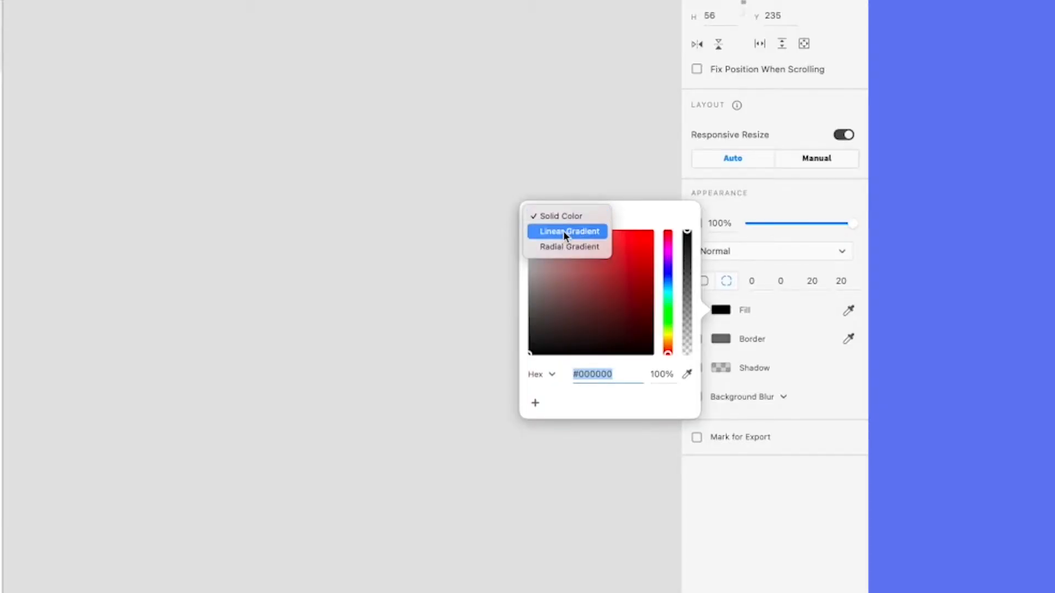
click(565, 232)
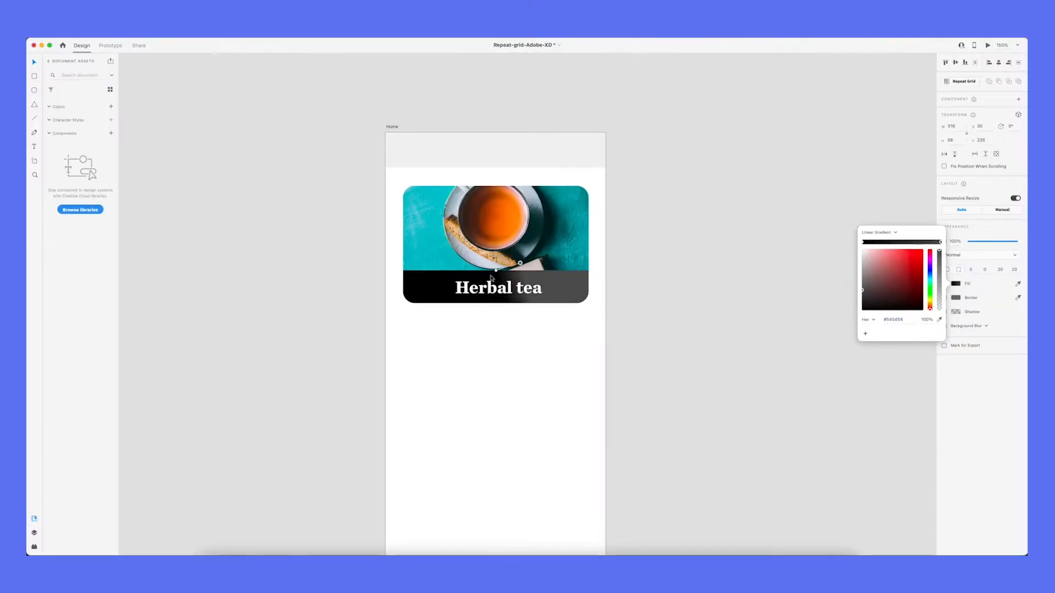
mouse_move(496, 271)
mouse_down()
mouse_move(509, 302)
mouse_move(509, 270)
mouse_up()
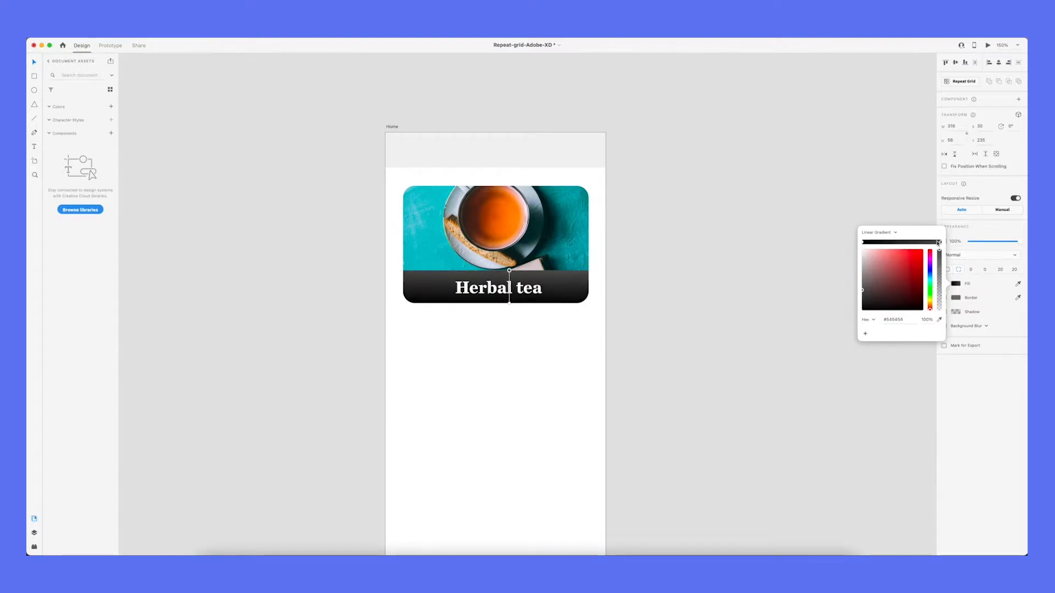
drag(939, 249, 934, 334)
click(510, 303)
drag(509, 303, 510, 257)
key(Escape)
Set the strip gradient's lower colour stop to pure black.
click(955, 284)
click(571, 330)
click(565, 297)
click(582, 297)
click(955, 284)
click(863, 242)
mouse_move(862, 310)
mouse_down()
mouse_move(860, 297)
mouse_move(860, 309)
mouse_up()
Change the card title to "Shop Tea" and centre it horizontally over the photo.
click(530, 289)
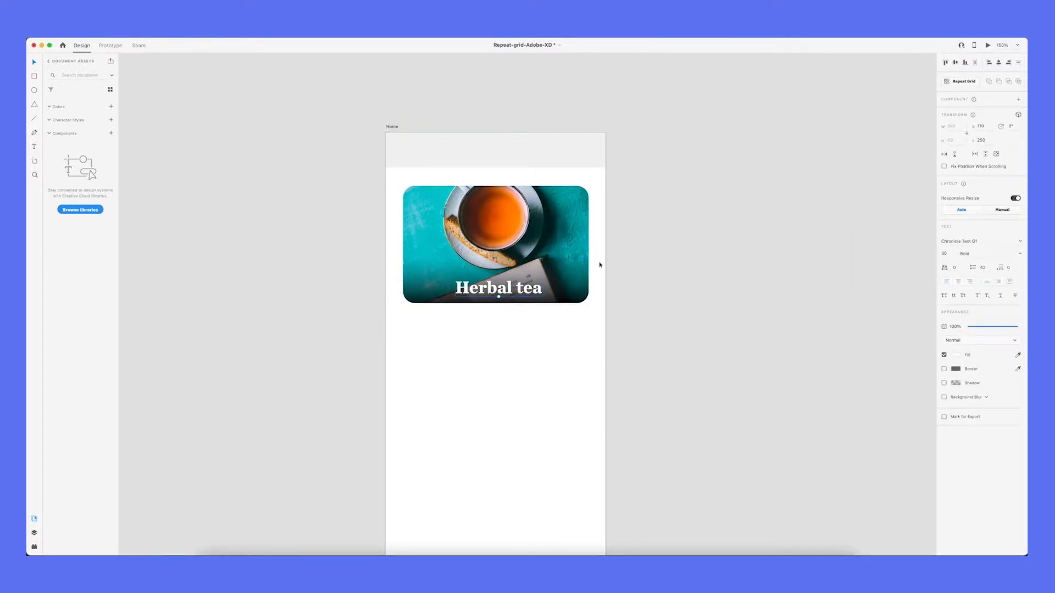
click(561, 331)
double_click(496, 287)
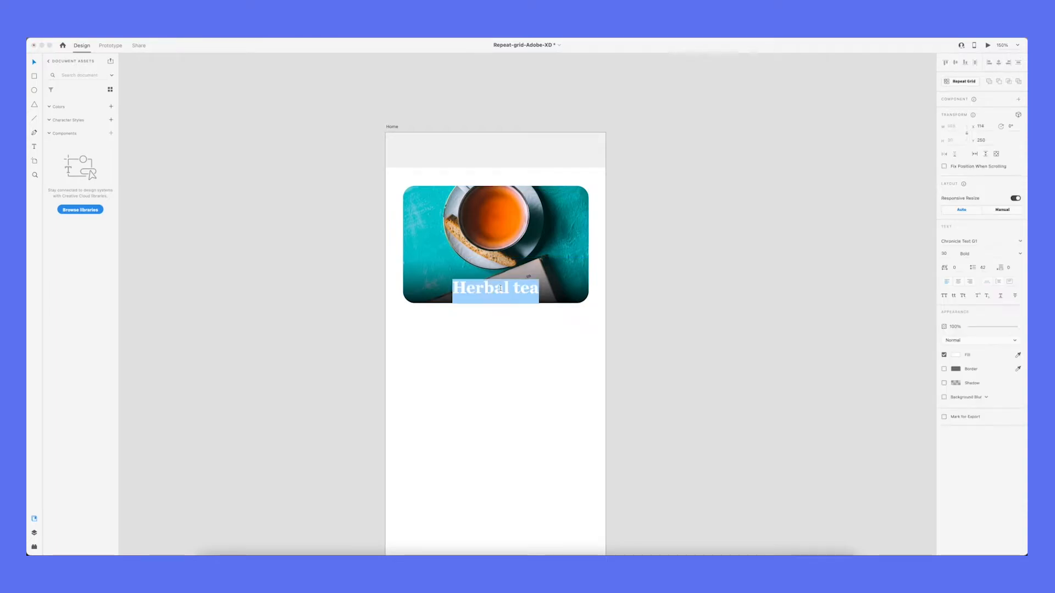
text(Shop Tea)
click(490, 253)
drag(490, 253, 488, 248)
key(ctrl+super+c)
click(469, 424)
Set the opacity of the strip gradient's colour stop to 65%.
key(super+minus)
click(530, 286)
click(956, 283)
drag(939, 259, 939, 270)
click(926, 320)
text(65)
key(Return)
click(489, 405)
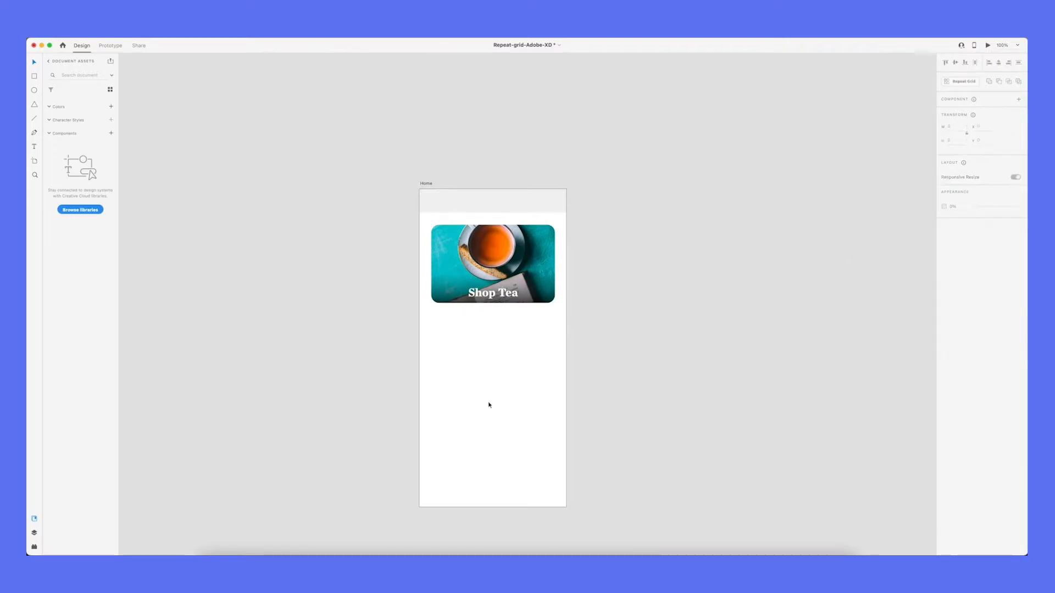
Convert the photo, gradient strip and "Shop Tea" title together into a repeat grid.
drag(426, 222, 565, 319)
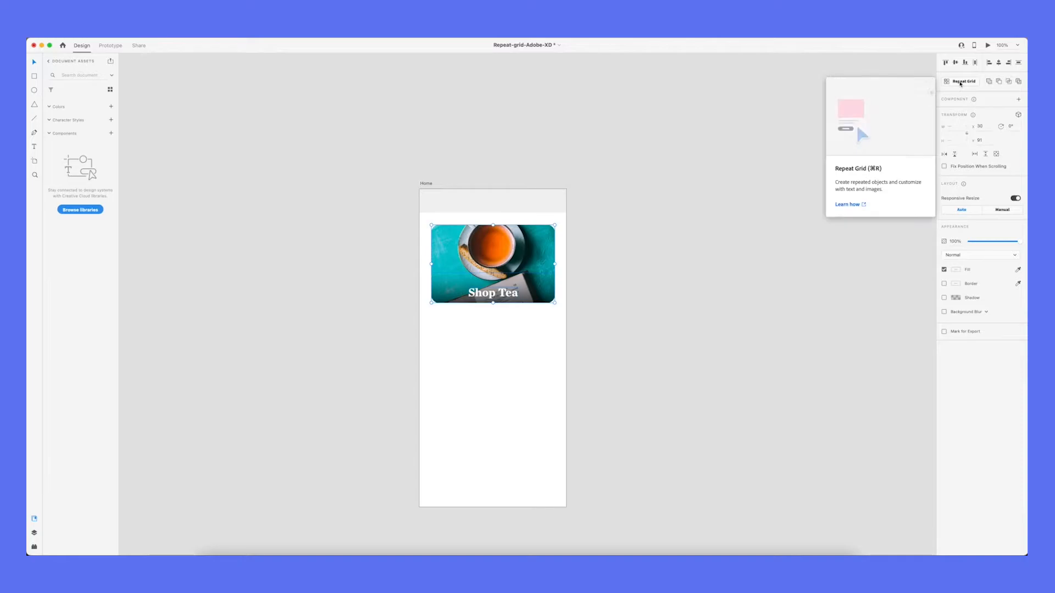
click(961, 83)
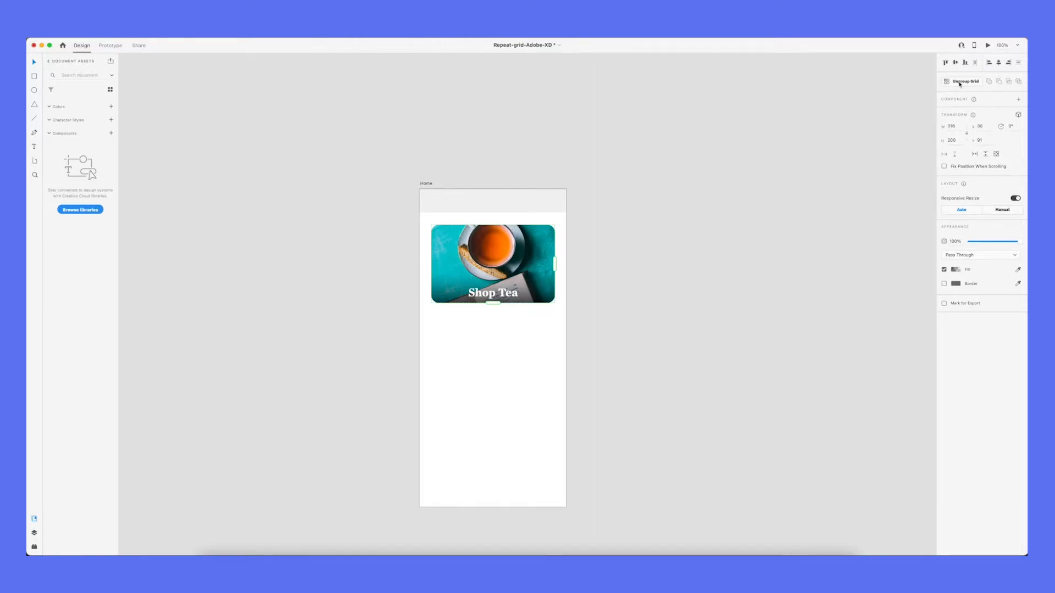
click(960, 84)
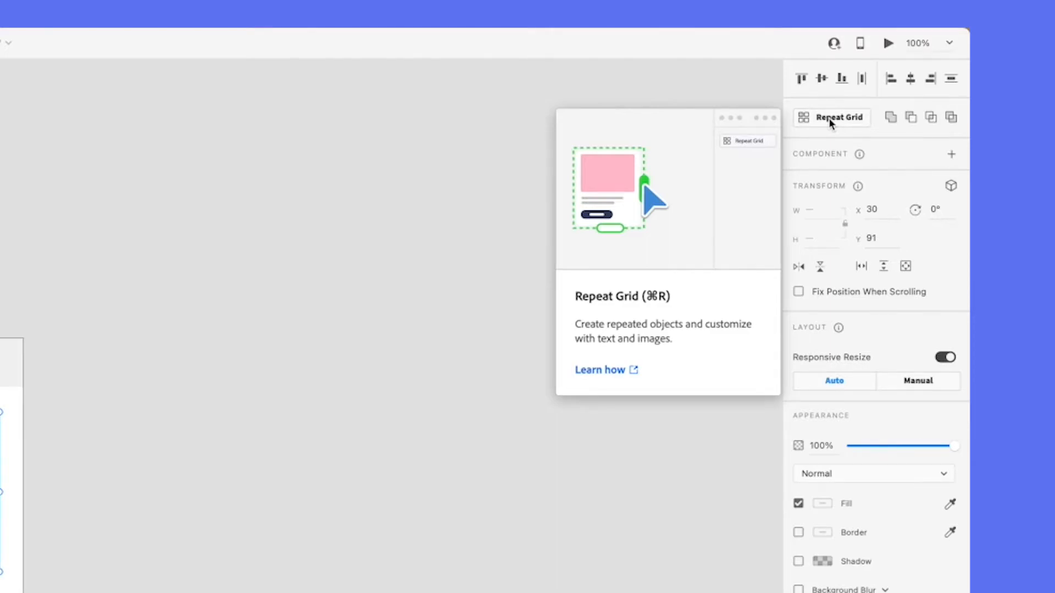
click(829, 118)
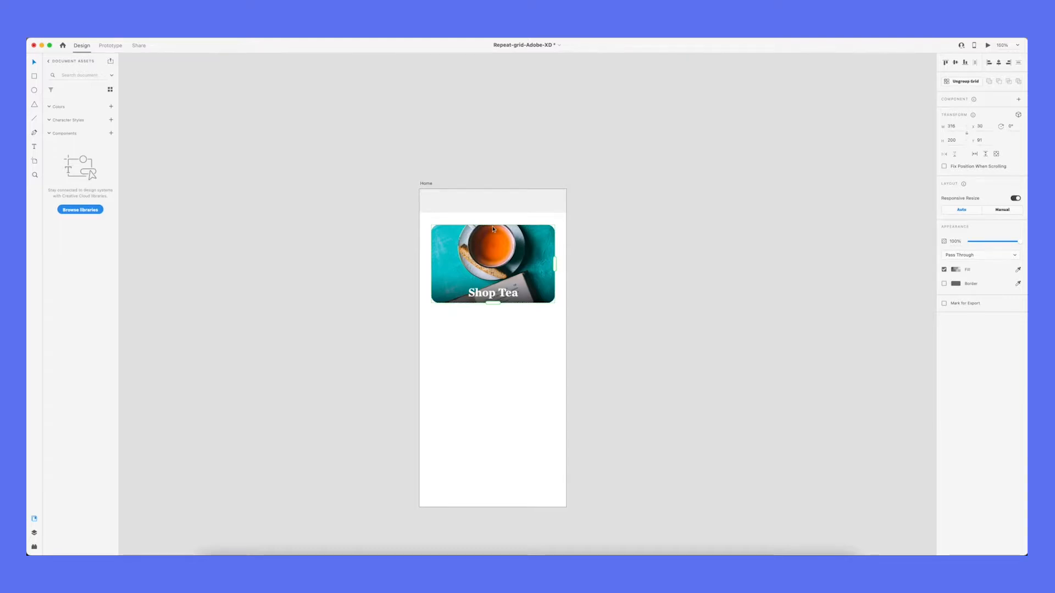
Try extending the repeat grid sideways beyond the artboard's right edge.
key(super+2)
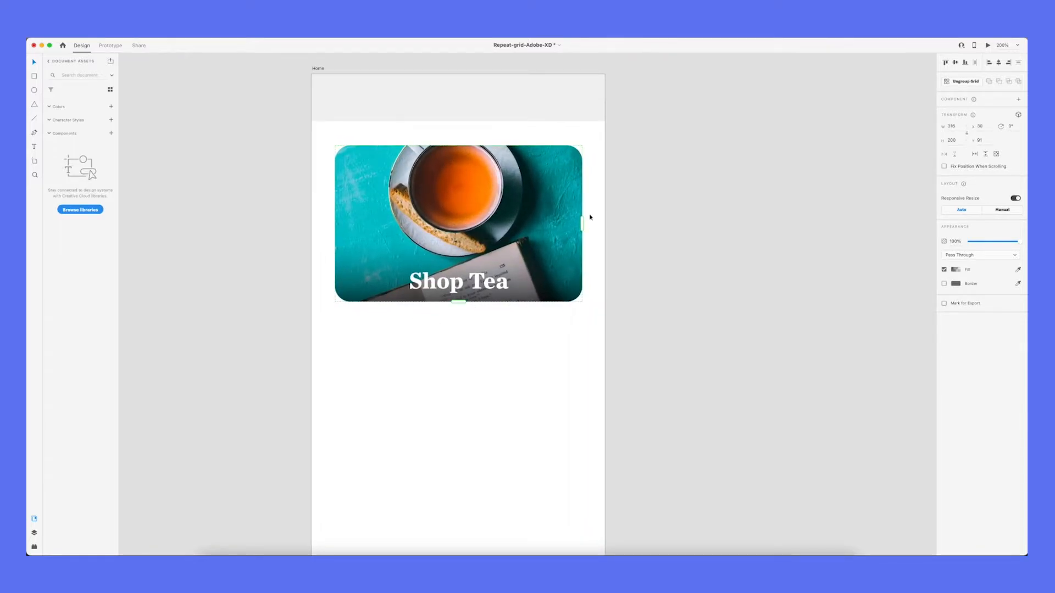
drag(581, 223, 823, 219)
key(super+z)
Extend the repeat grid downward so the stacked cards run past the artboard's lower edge.
drag(458, 302, 458, 481)
key(super+minus)
key(super+minus)
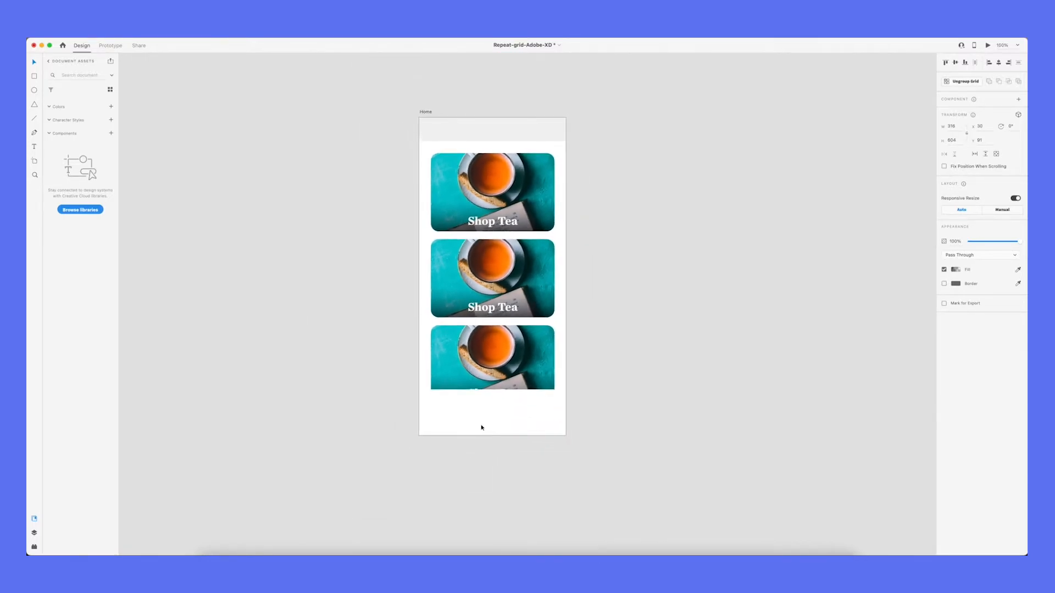
drag(494, 390, 494, 436)
scroll(619, 339, up, 1)
click(619, 339)
Adjust the vertical gap between the repeated cards so it is slightly wider than the default spacing.
click(432, 191)
drag(479, 249, 480, 270)
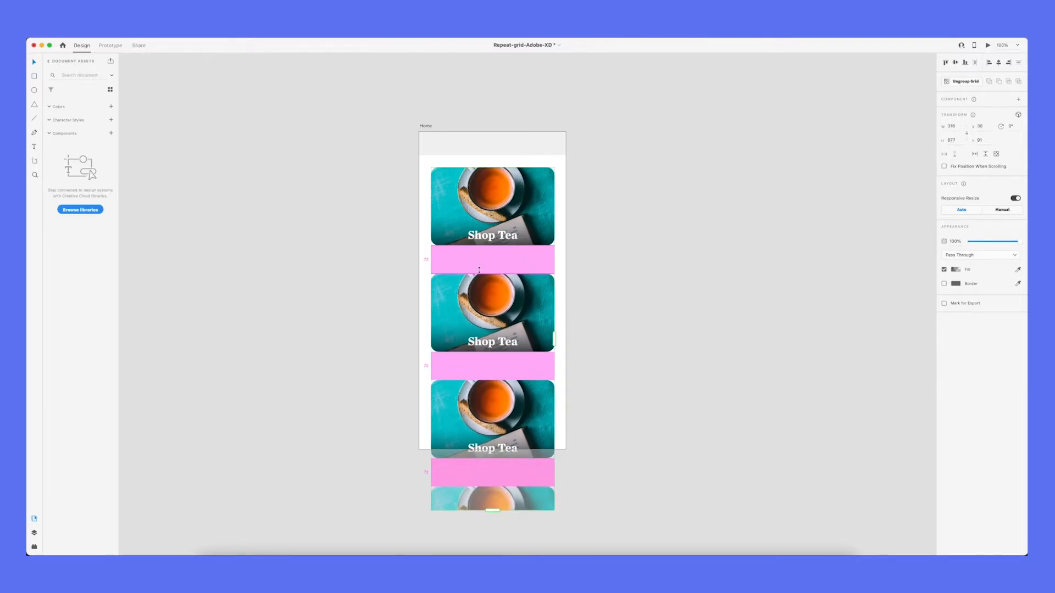
drag(479, 270, 480, 252)
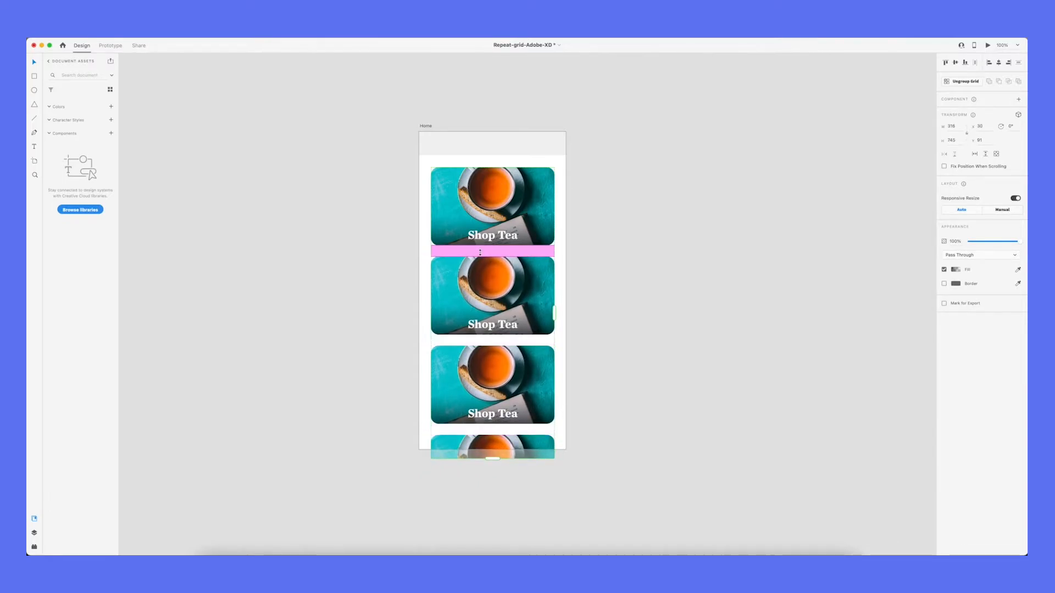
click(605, 265)
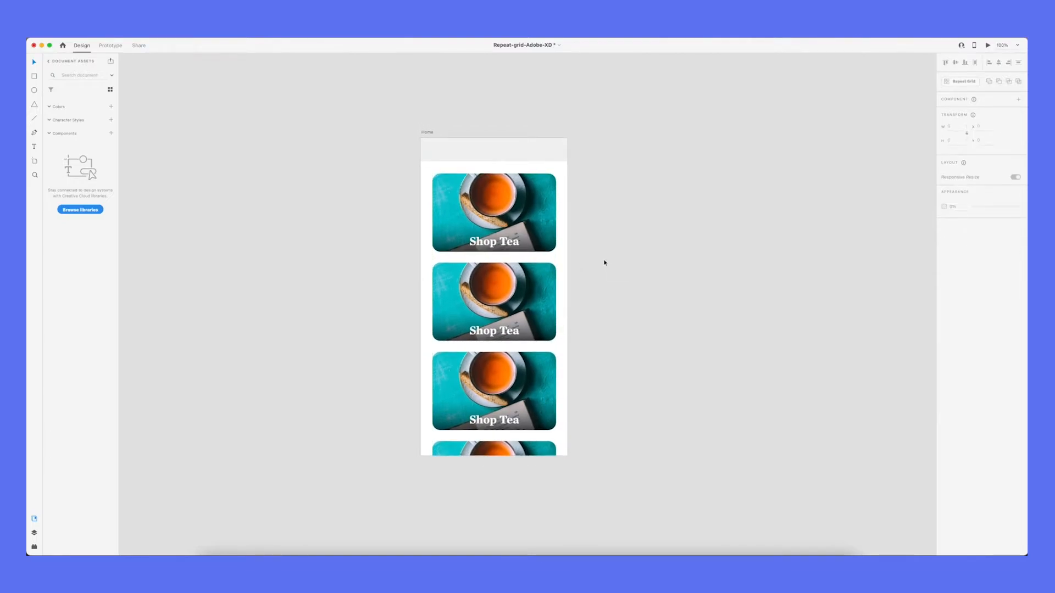
Try replacing the first card's photo with the coffee cups photo from the Photos folder in Finder.
click(213, 566)
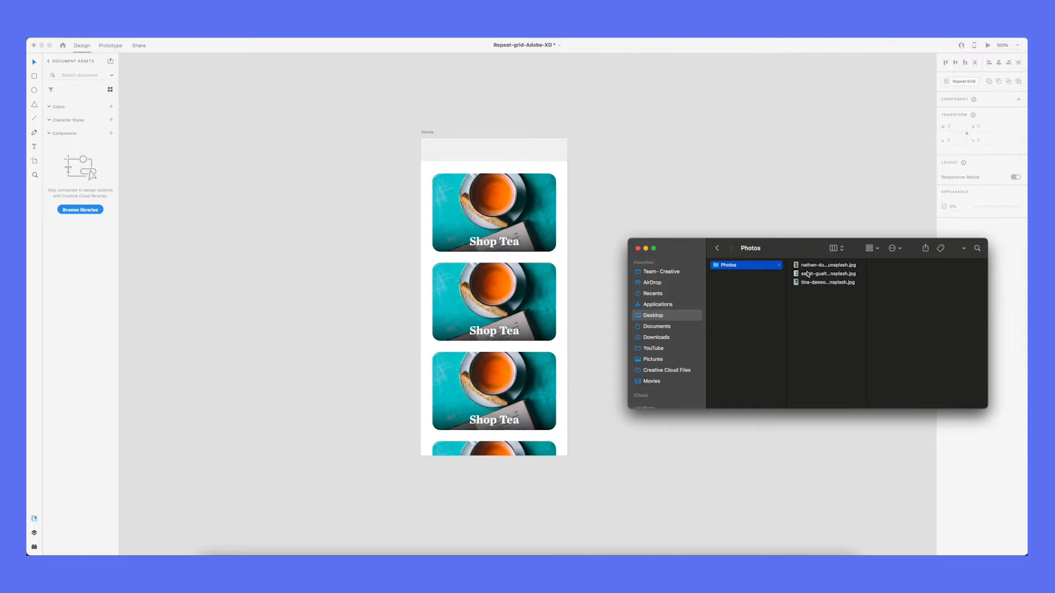
drag(797, 267, 523, 214)
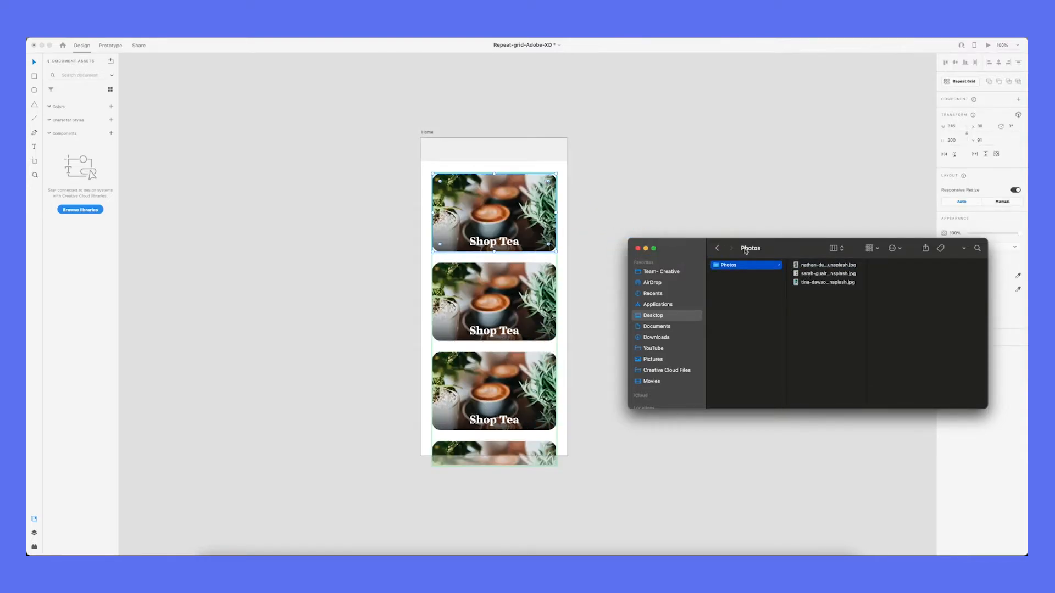
click(598, 334)
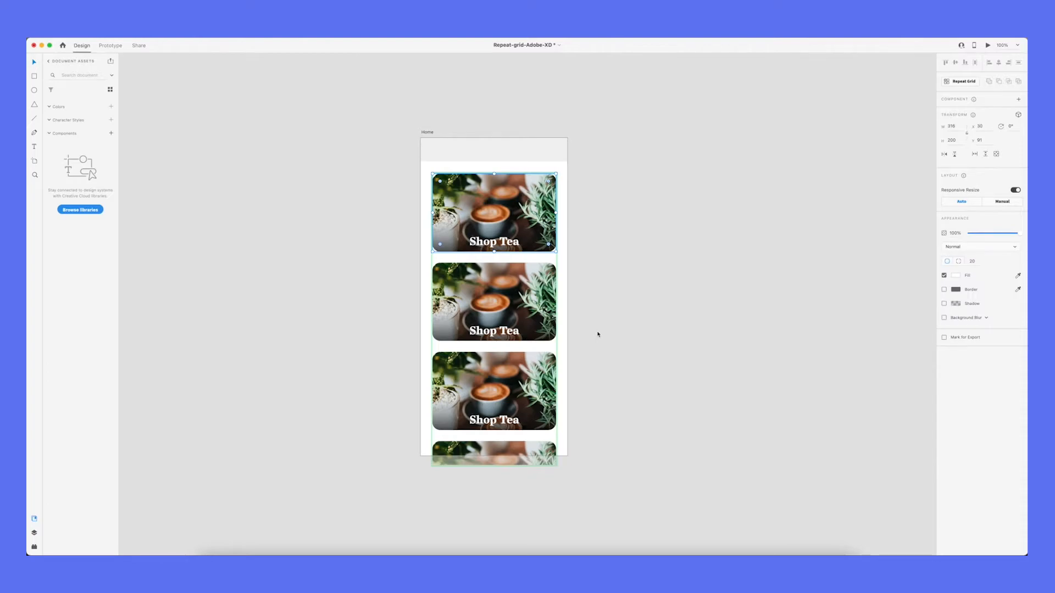
key(super+z)
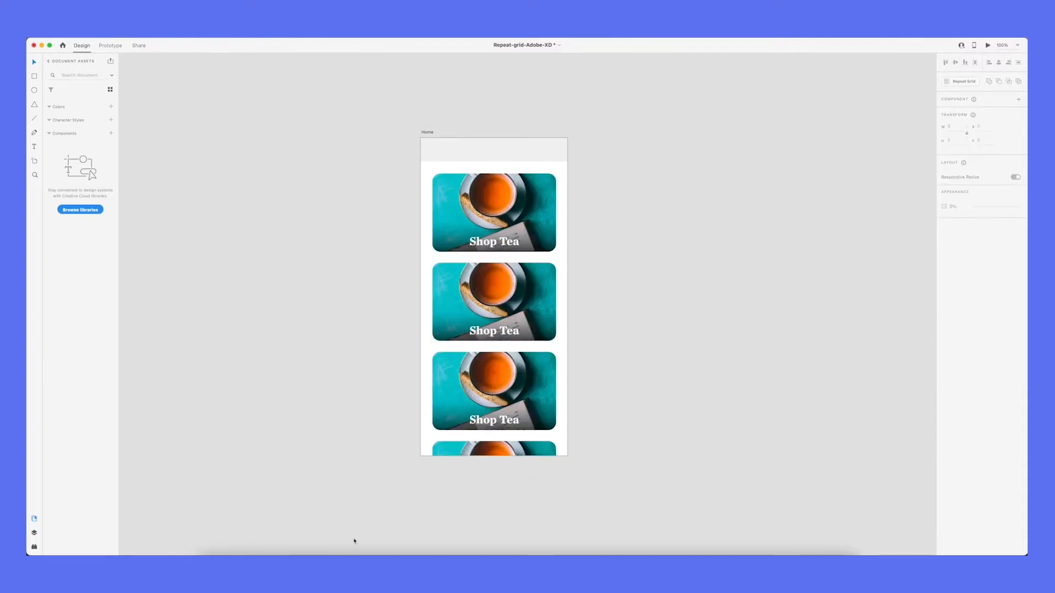
Place the coffee cups photo from Finder on the second card and the green tea photo on the third.
click(213, 565)
drag(791, 267, 541, 275)
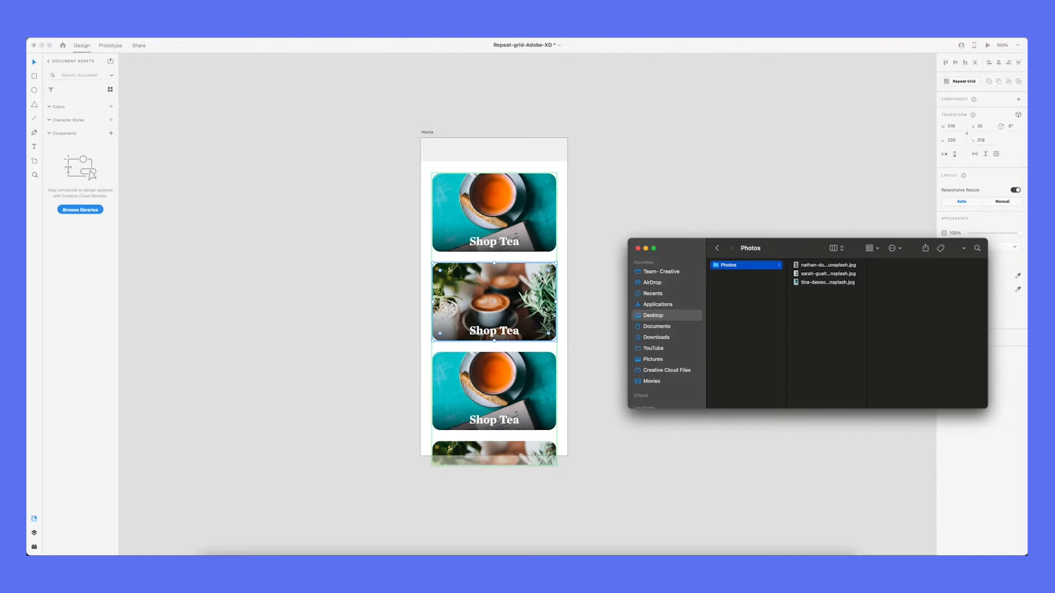
drag(797, 277, 540, 365)
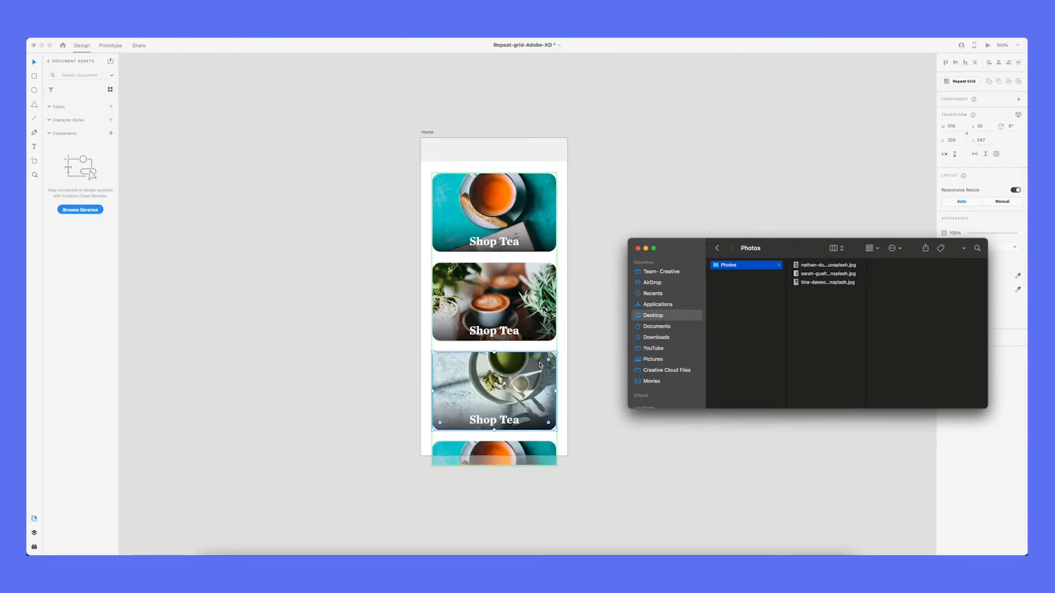
click(588, 428)
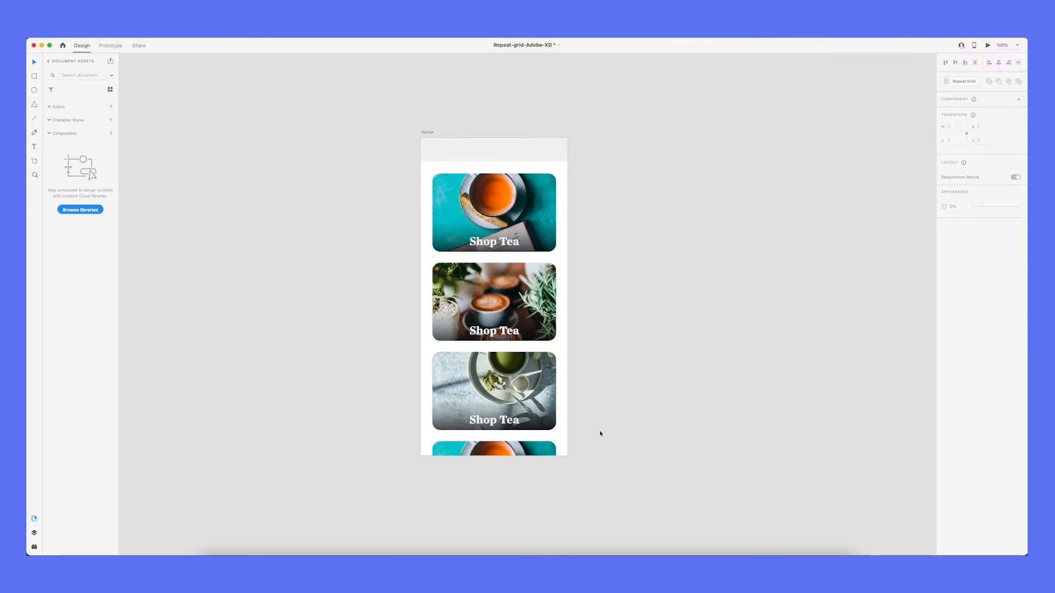
Change the second card's title to Shop Coffee.
scroll(600, 434, up, 1)
double_click(506, 346)
double_click(511, 344)
drag(500, 343, 527, 344)
text(Coffee)
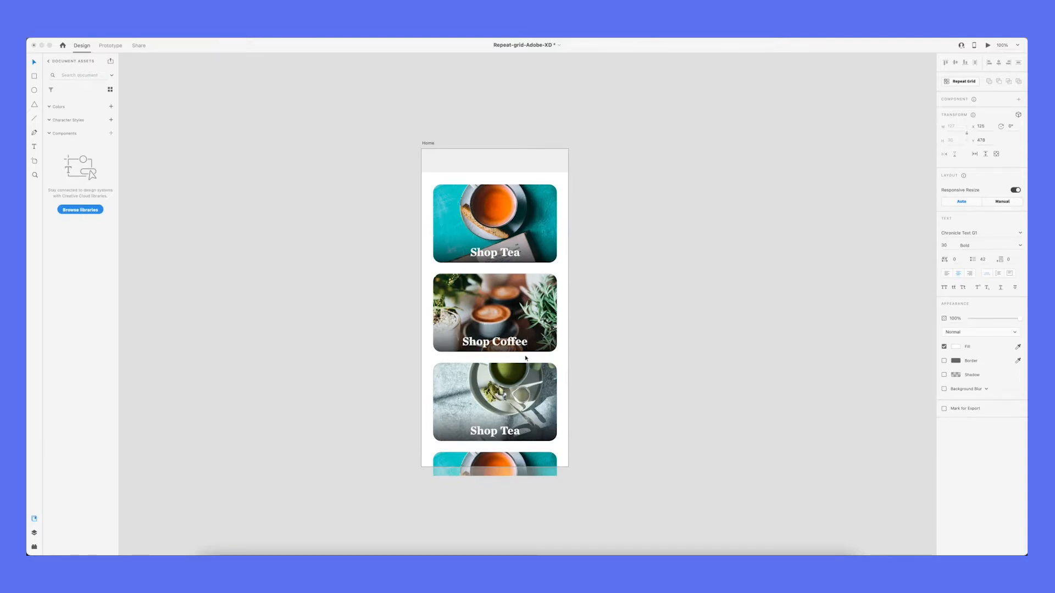
Change the third card's title to Shop Matcha.
double_click(509, 434)
drag(501, 432, 523, 431)
text(Matcha)
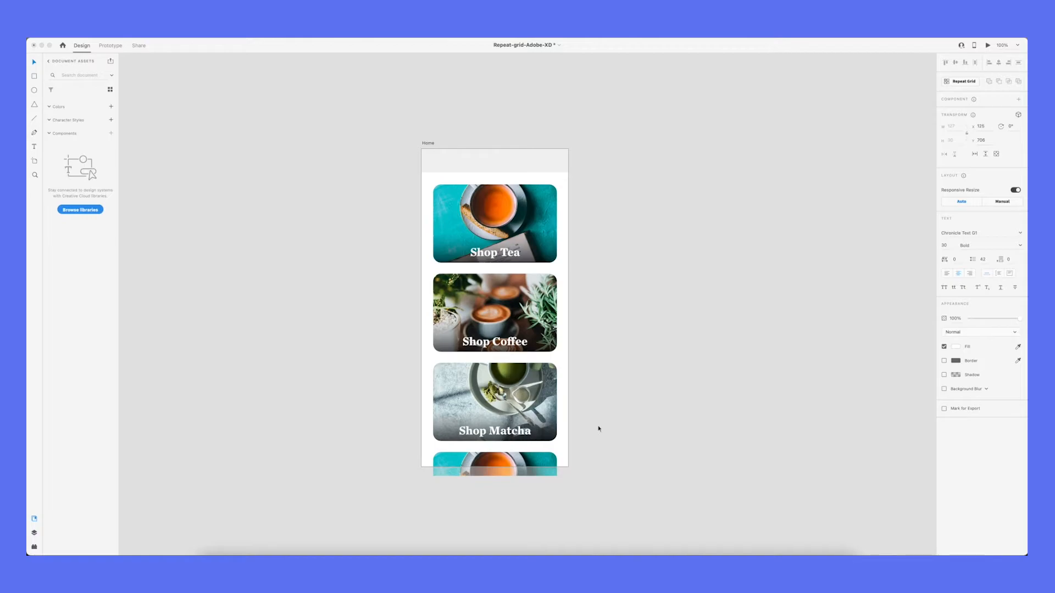
click(656, 425)
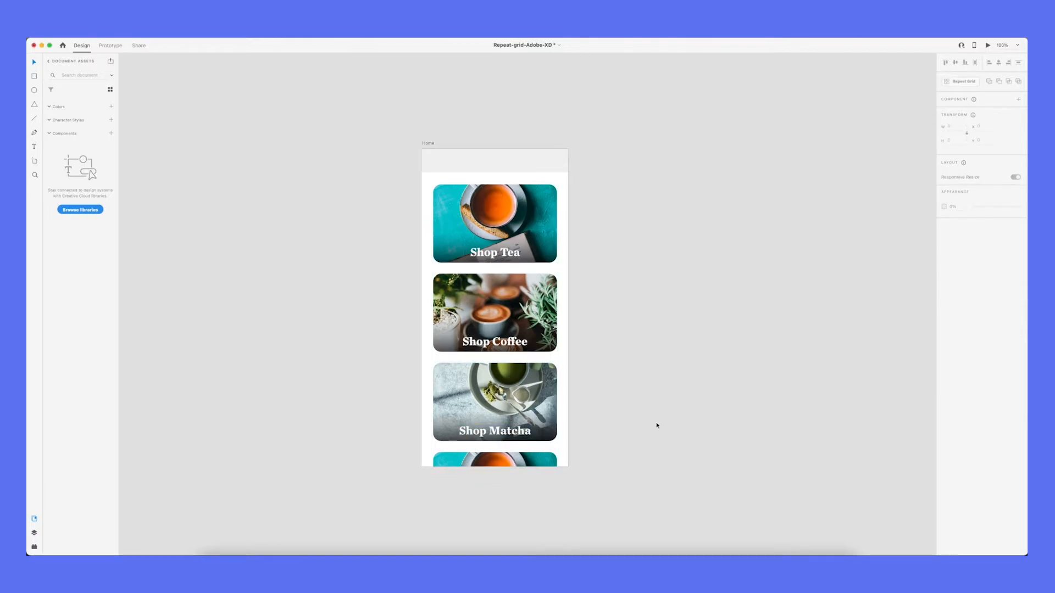
Try moving the first card's title text higher on the photo.
click(503, 345)
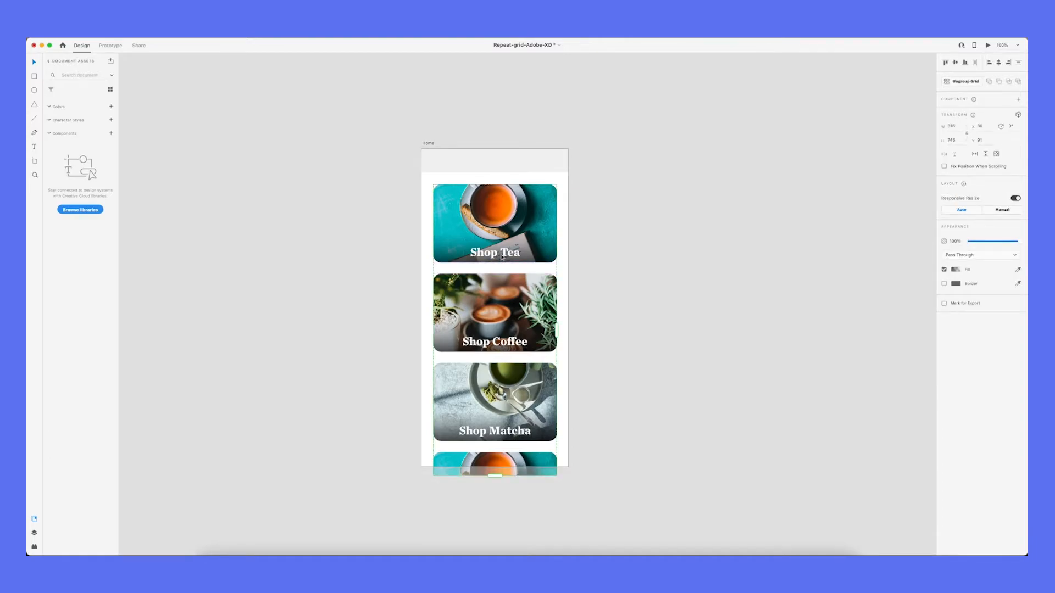
double_click(502, 256)
mouse_move(501, 256)
mouse_down()
mouse_move(502, 234)
mouse_move(498, 244)
mouse_up()
click(717, 269)
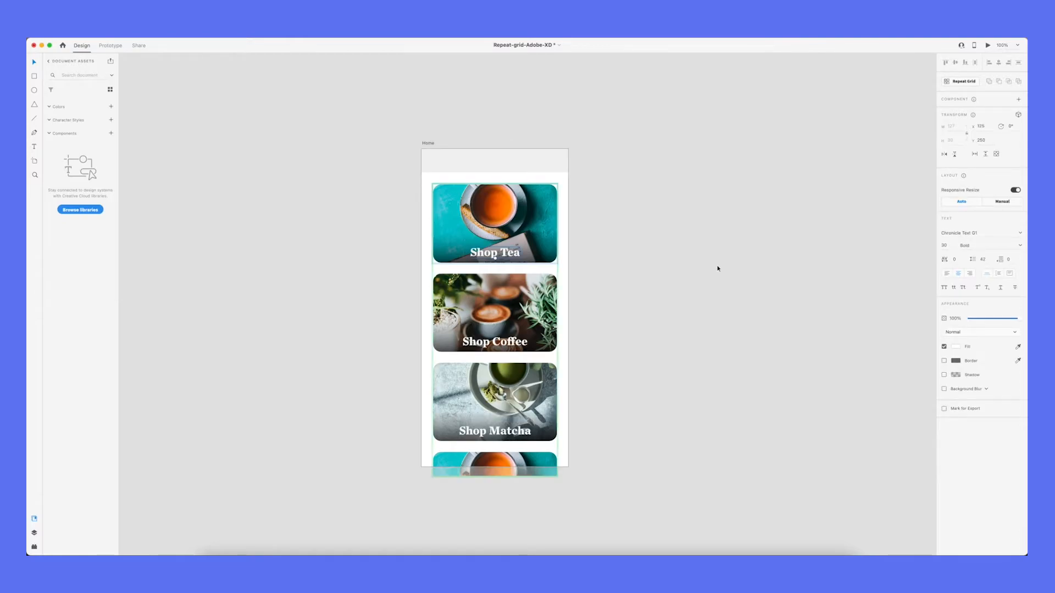
Try shifting the first card's gradient overlay up and back down.
click(494, 232)
drag(494, 232, 494, 216)
drag(494, 217, 494, 227)
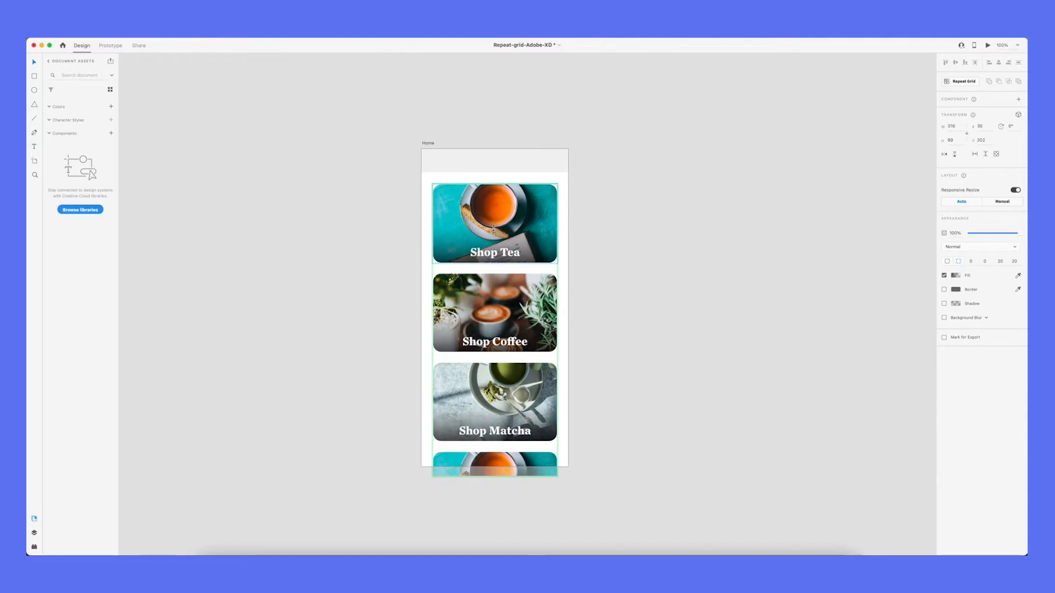
click(673, 234)
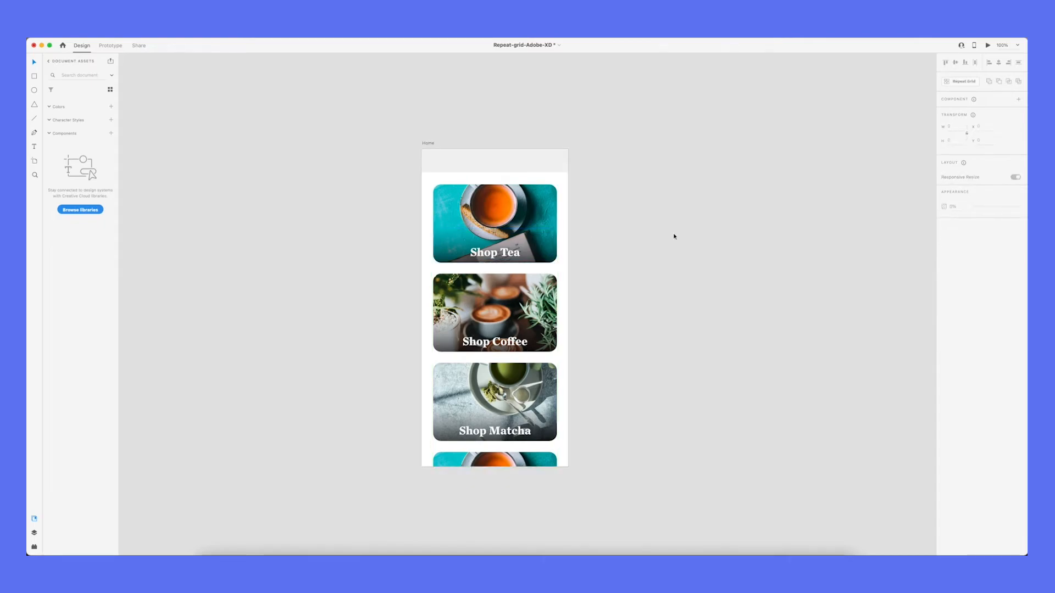
Reduce the font size of the repeated card titles to 28.
click(501, 254)
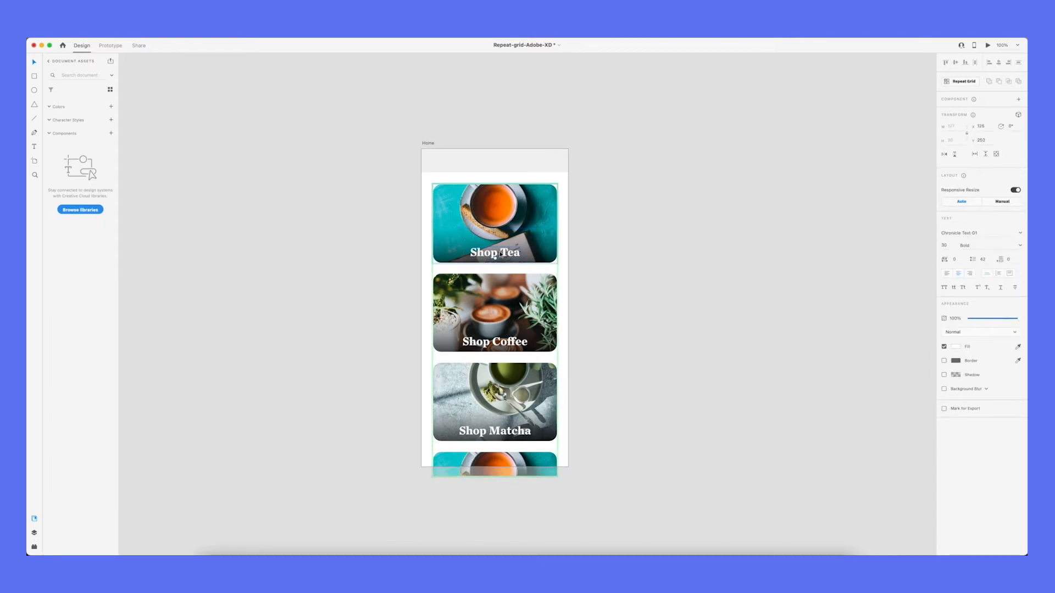
click(945, 246)
key(Down)
key(Down)
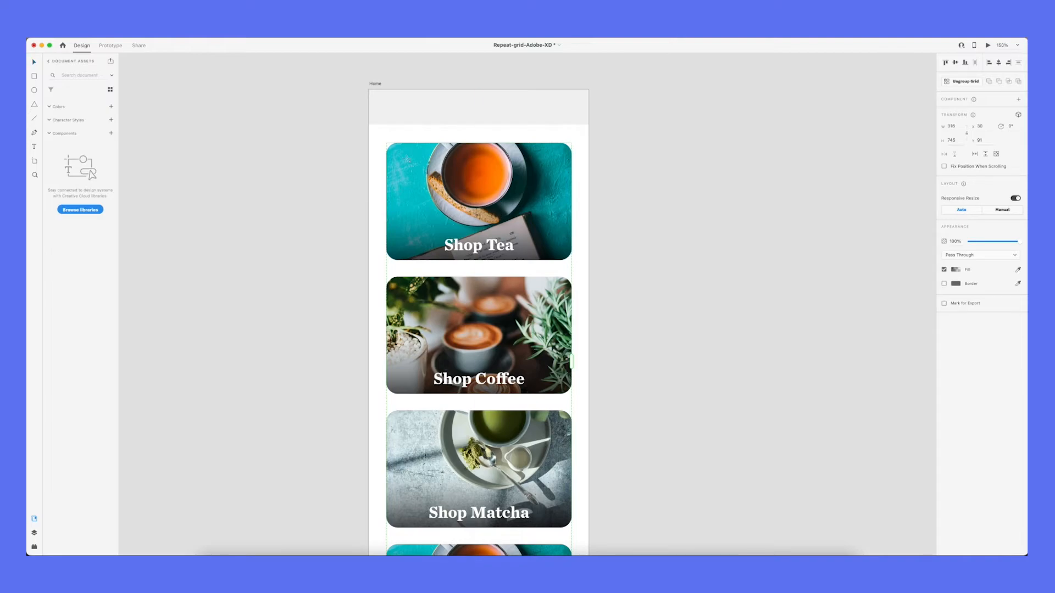
Add a text reading Shop more and place it over the first card's photo, above the Shop Tea title.
key(t)
click(406, 158)
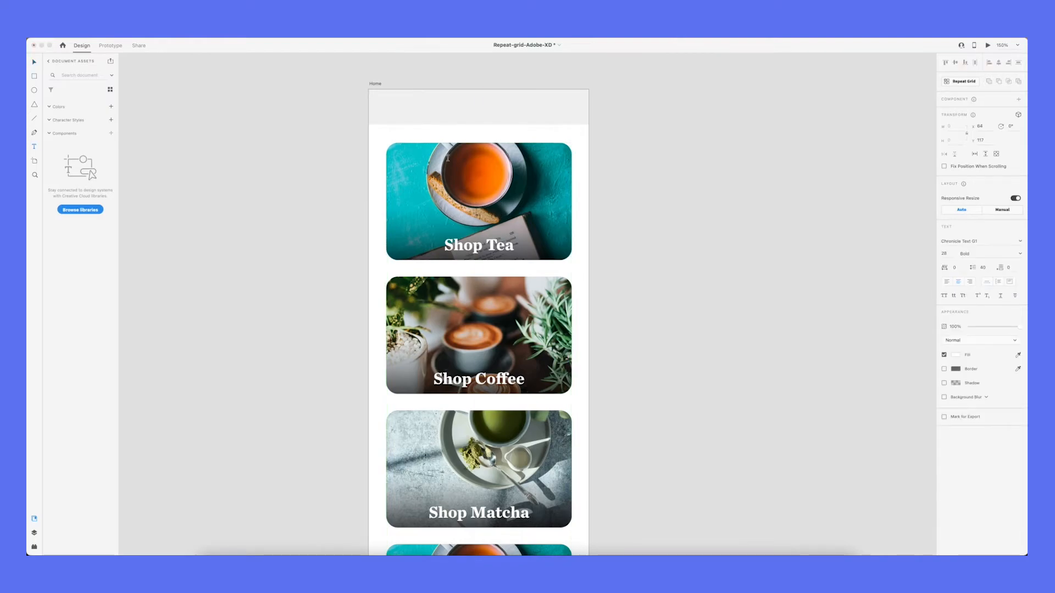
text(Shop more)
drag(411, 158, 514, 206)
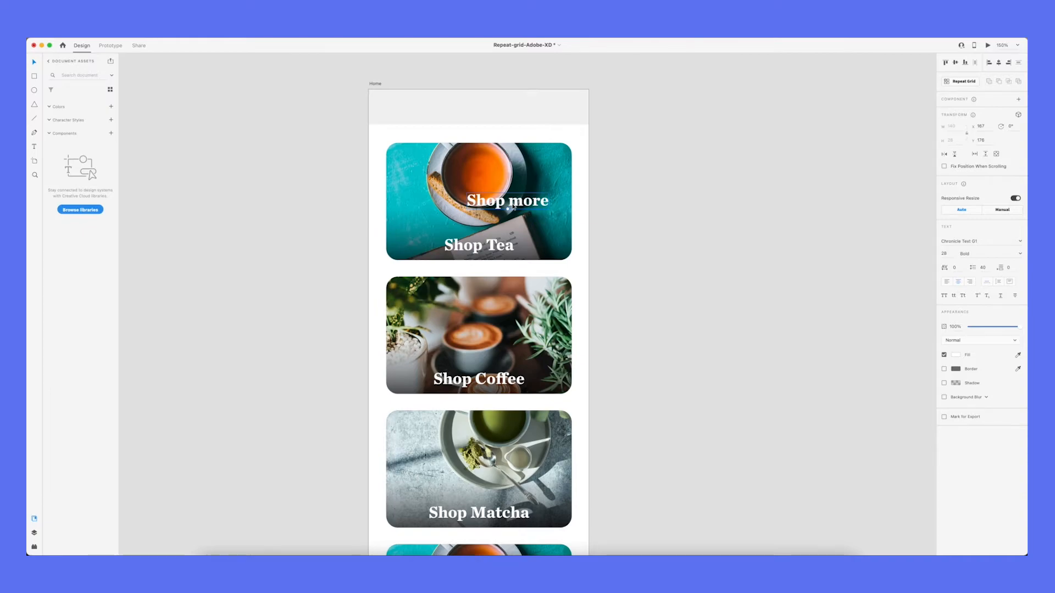
Transfer the Shop more text into the repeat grid so every card gets it, and shift it up and left.
key(Delete)
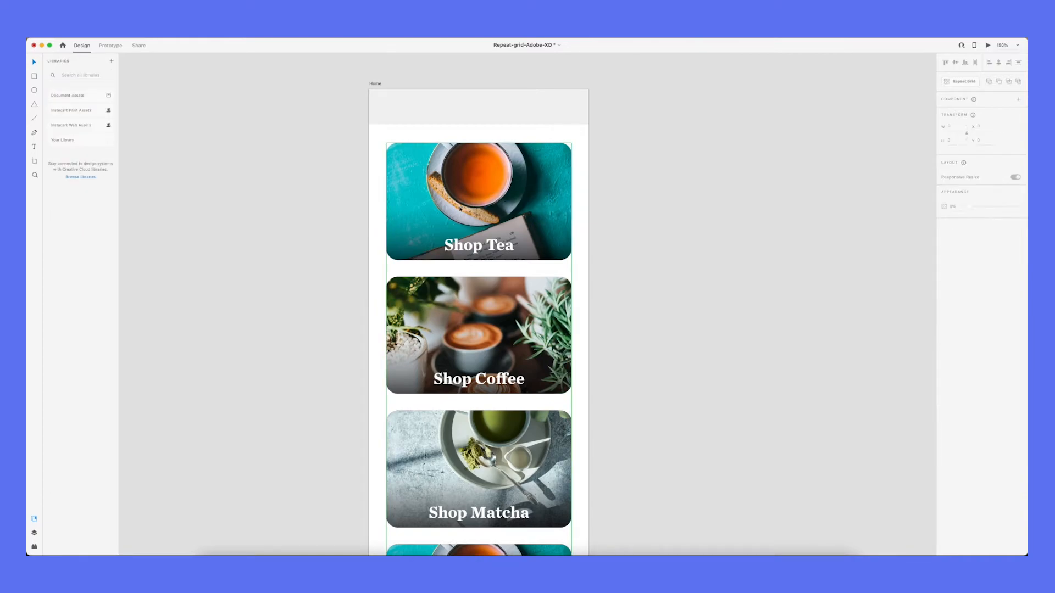
key(super+z)
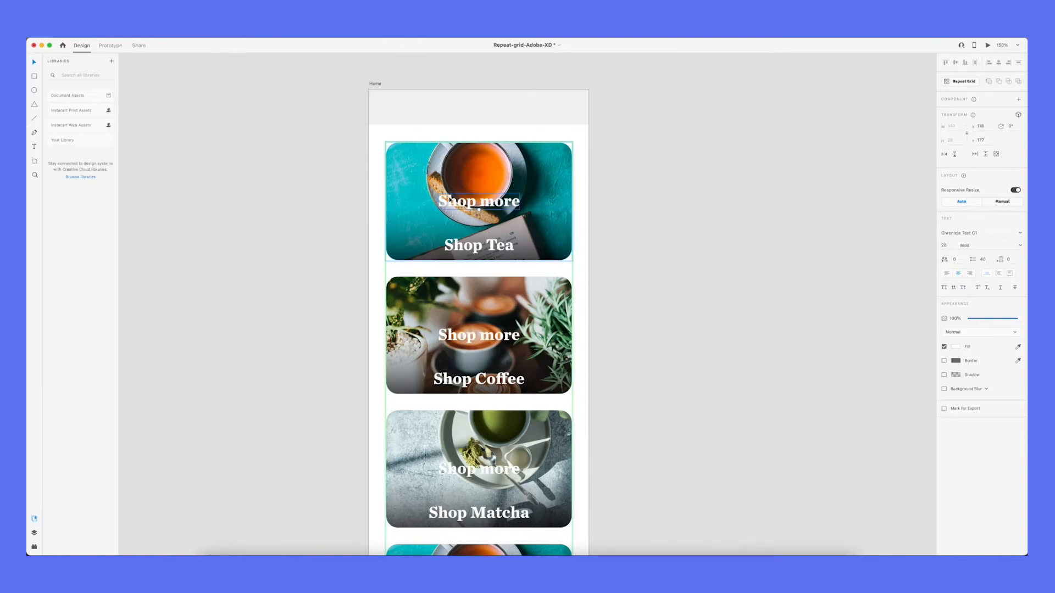
drag(481, 207, 465, 189)
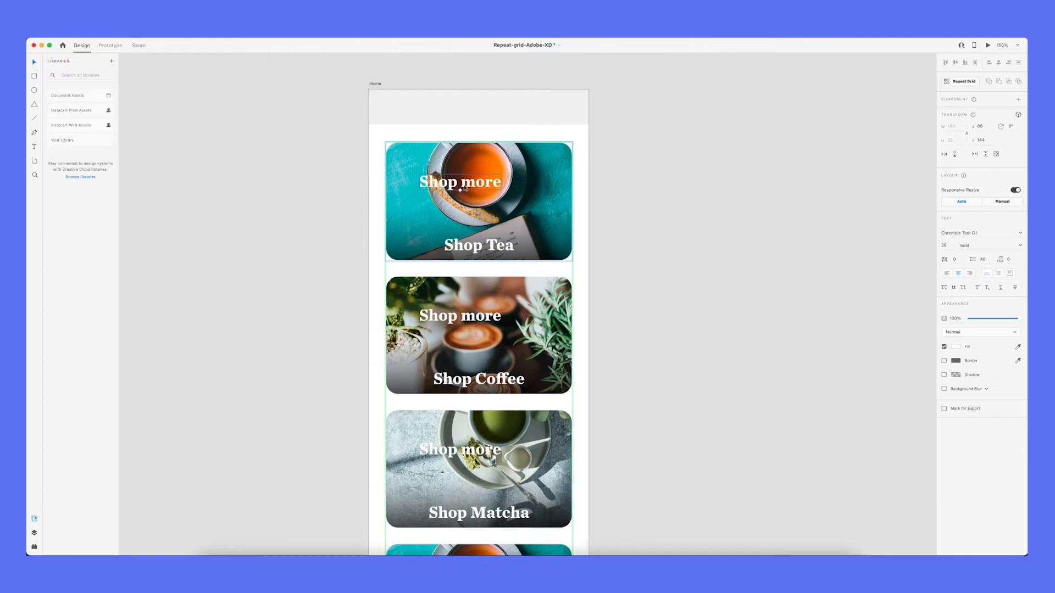
Replace the Shop more text on the first card with Tea.
double_click(464, 189)
text(>)
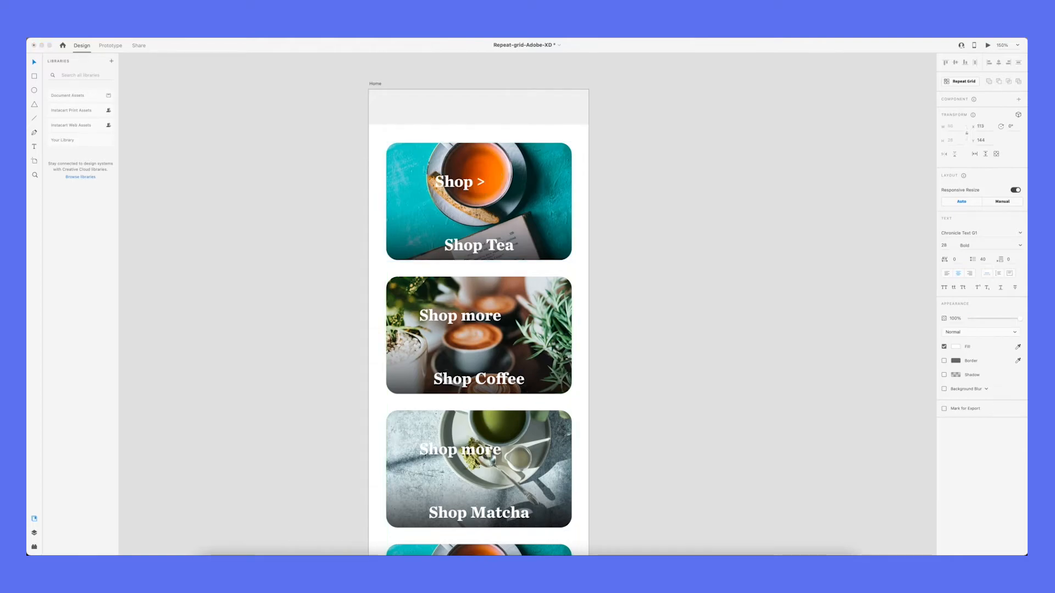
key(BackSpace)
key(BackSpace)
key(BackSpace)
key(BackSpace)
key(BackSpace)
key(BackSpace)
text(Tea)
Set the Tea heading to Semibold Italic and position it at the middle of the card.
key(super+a)
click(1020, 245)
click(975, 285)
drag(460, 192, 461, 199)
drag(465, 191, 485, 208)
Replace the Shop more text with Coffee on the second card and Matcha on the third.
double_click(479, 335)
text(Coffee)
double_click(479, 469)
text(Matcha)
Change the first card's lower label to Shop all and shrink the label text.
double_click(489, 246)
drag(486, 247, 539, 248)
text(all)
key(Escape)
drag(479, 261, 487, 248)
Try the Roman, Semibold and Italic styles on the Shop all label and return it to Bold.
click(966, 245)
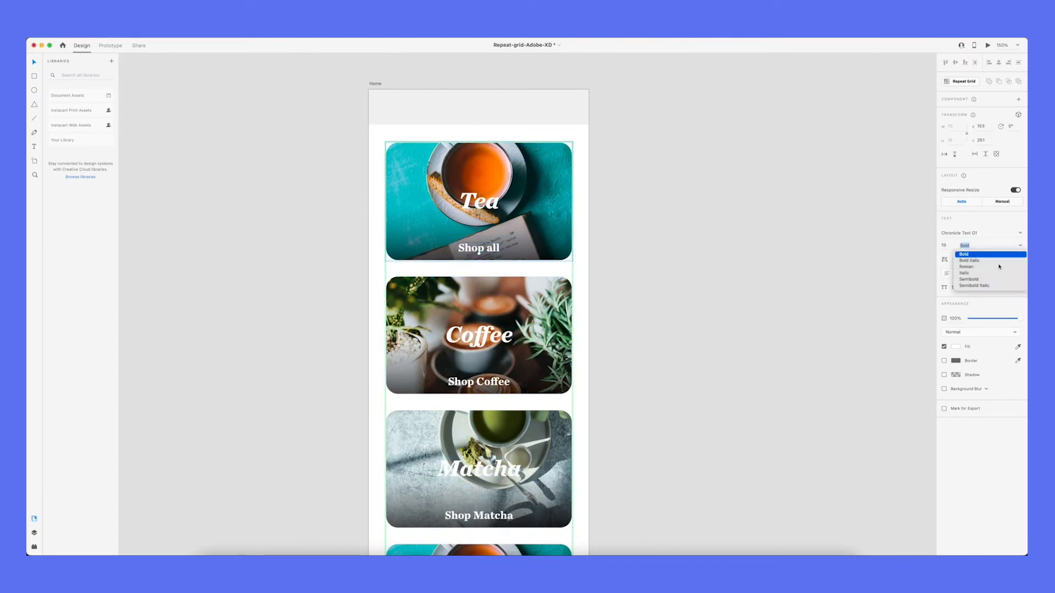
click(977, 267)
click(1021, 246)
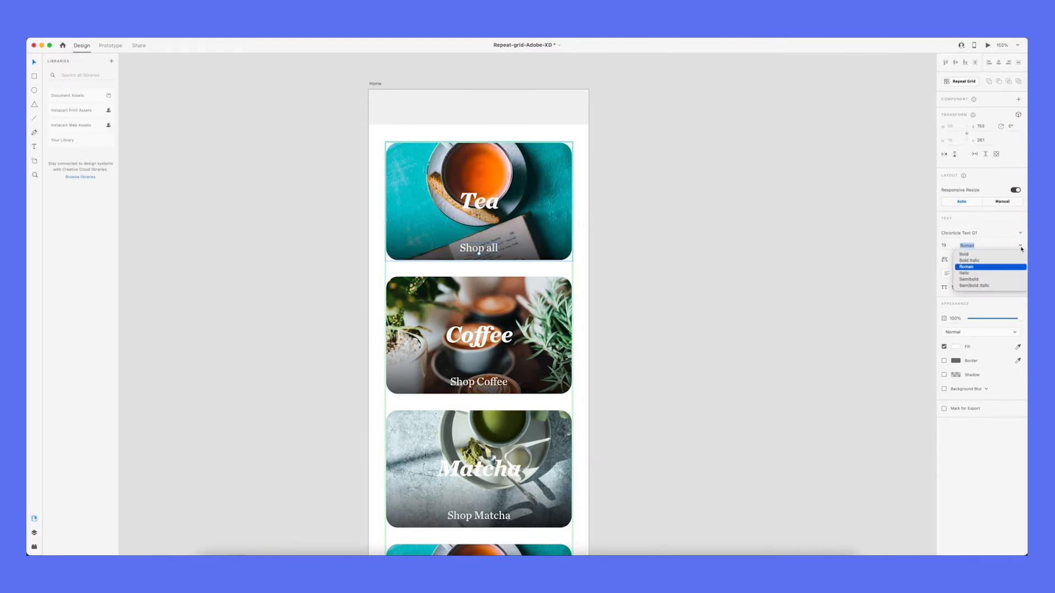
click(971, 280)
click(1021, 246)
click(971, 273)
click(1021, 246)
click(969, 254)
Stretch the gradient overlay to cover the whole card and change its fill to solid, semi-transparent black #000000.
drag(480, 254, 478, 143)
click(544, 230)
click(956, 275)
click(876, 224)
click(875, 215)
drag(939, 257, 939, 279)
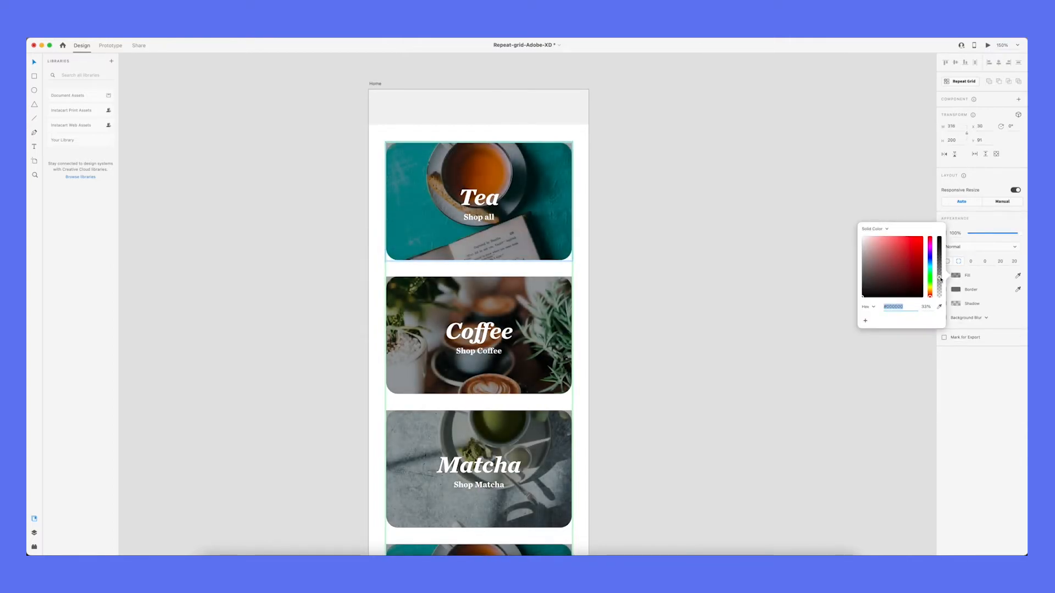
Change the lower labels on the Coffee and Matcha cards to Shop all.
double_click(488, 352)
drag(478, 351, 524, 352)
text(all)
double_click(485, 485)
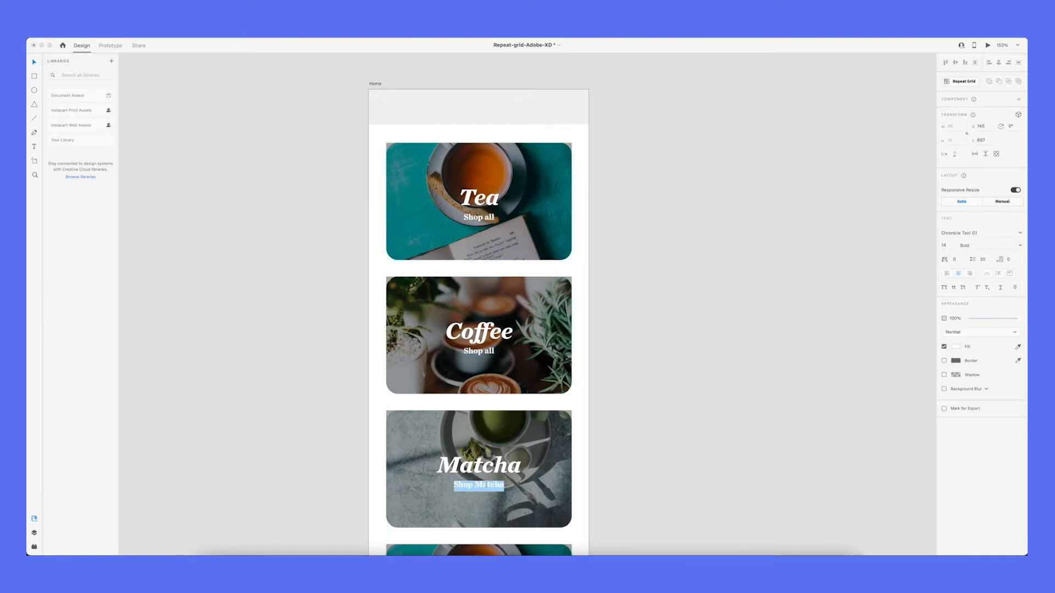
text(Shop all)
click(631, 395)
Give the dark overlay rectangle one uniform radius of 20 on all four corners.
double_click(570, 279)
double_click(525, 162)
key(Escape)
click(948, 261)
click(578, 228)
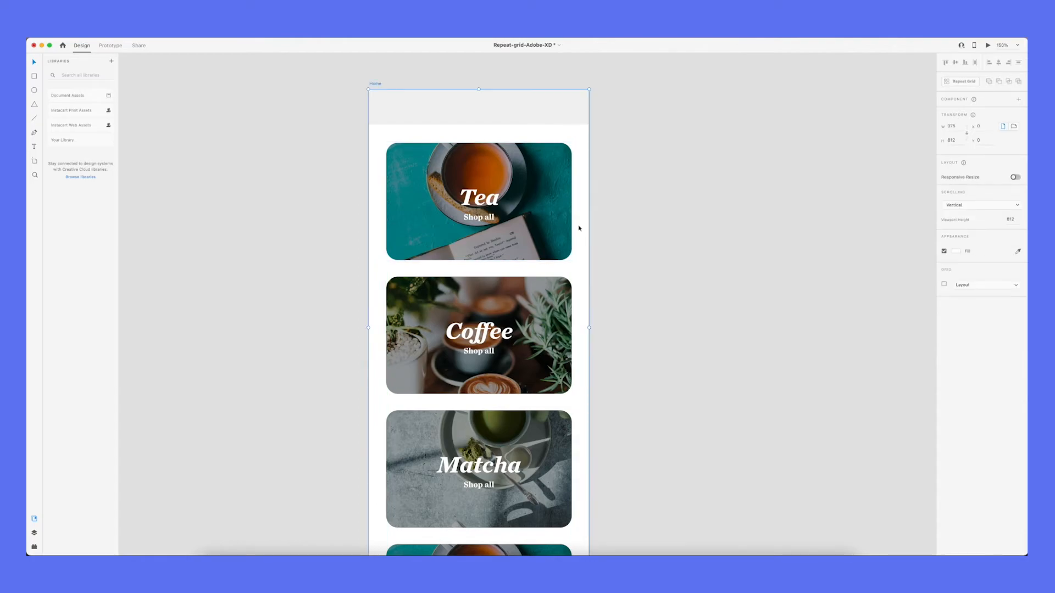
Shorten the repeat grid from below so it ends just under the Matcha card, dropping the partial fourth card.
scroll(579, 228, right, 1)
drag(569, 232, 627, 185)
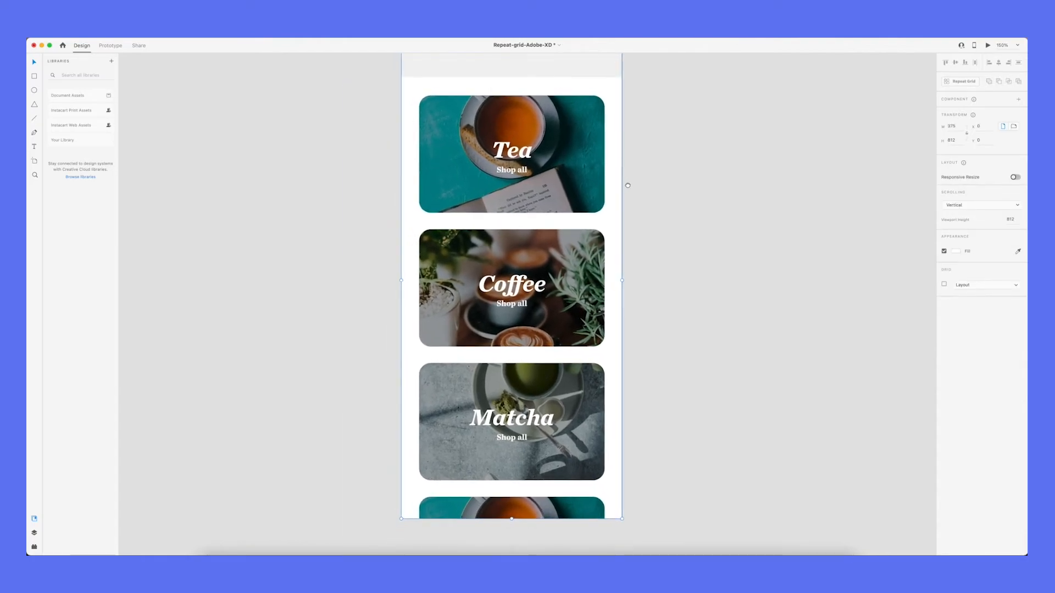
click(673, 466)
click(548, 466)
drag(511, 534, 512, 497)
click(676, 488)
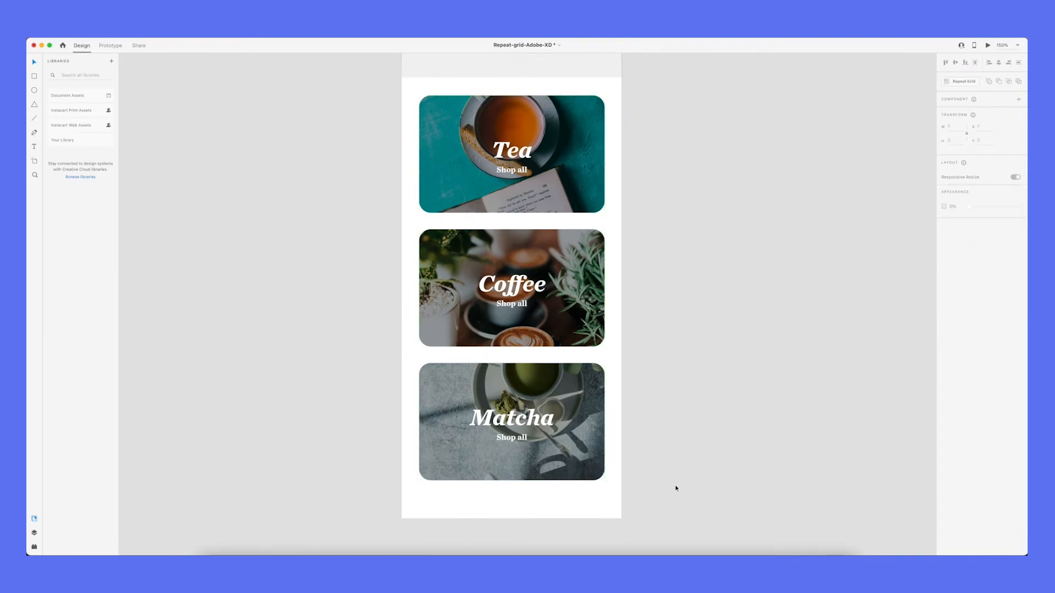
scroll(681, 369, up, 1)
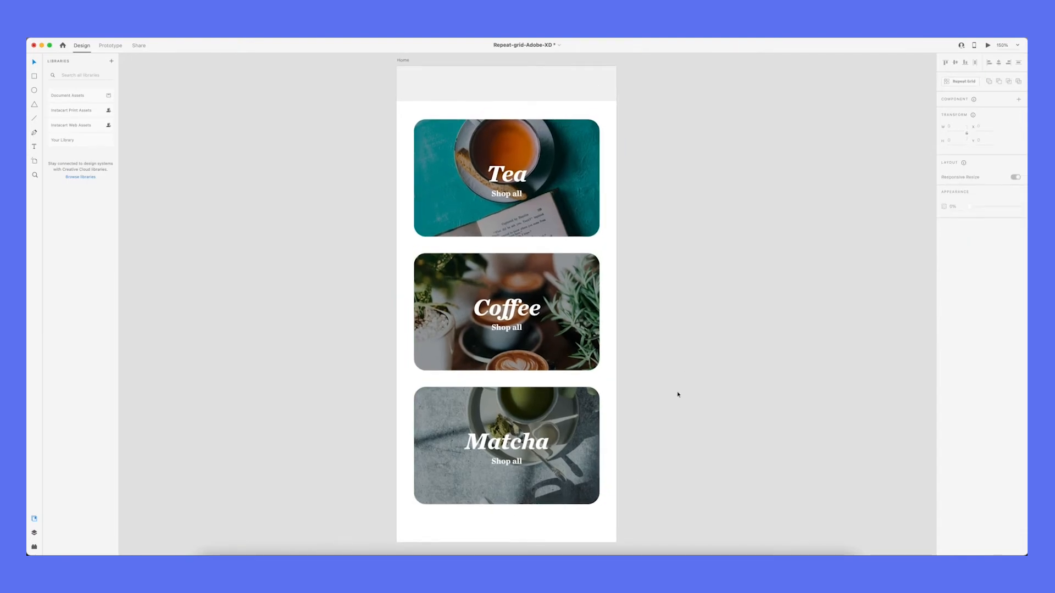
key(super+minus)
scroll(676, 390, right, 1)
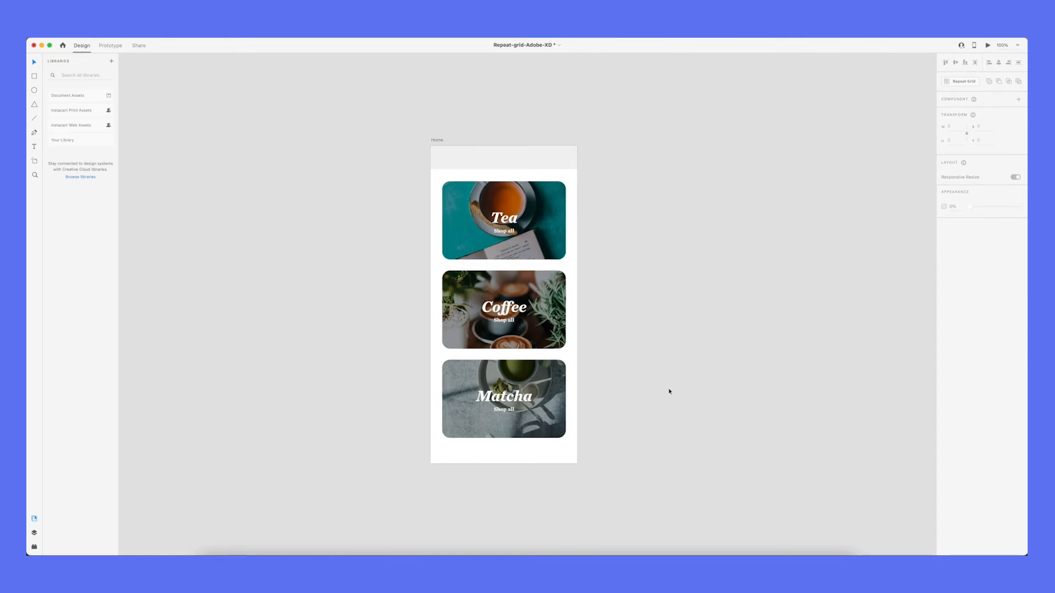
key(super+plus)
Select the Coffee card's overlay and photo using the layers list and set their corner radius to 0.
double_click(466, 274)
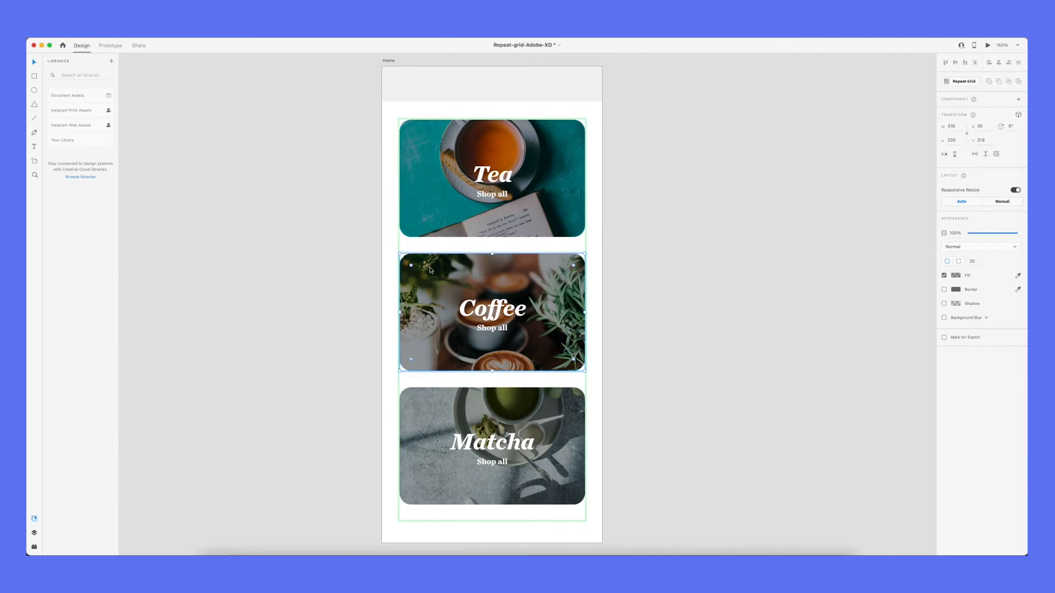
click(34, 533)
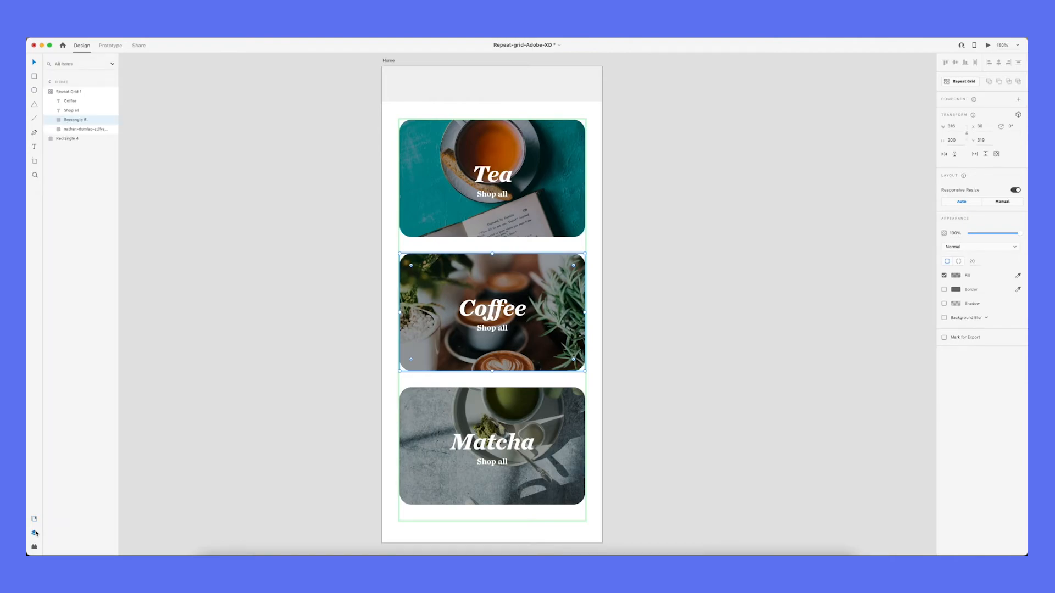
click(66, 139)
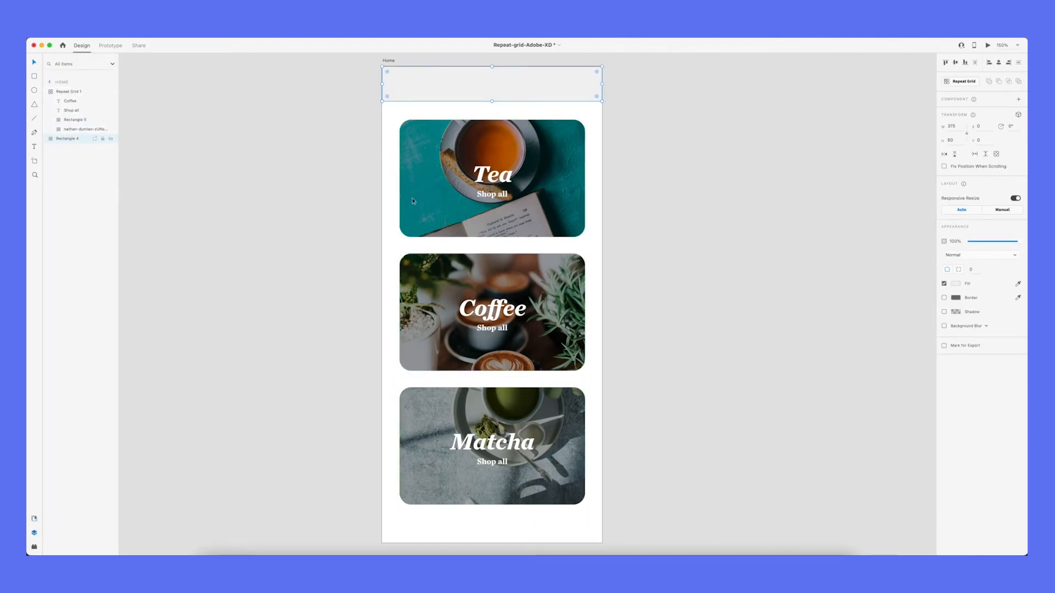
click(71, 119)
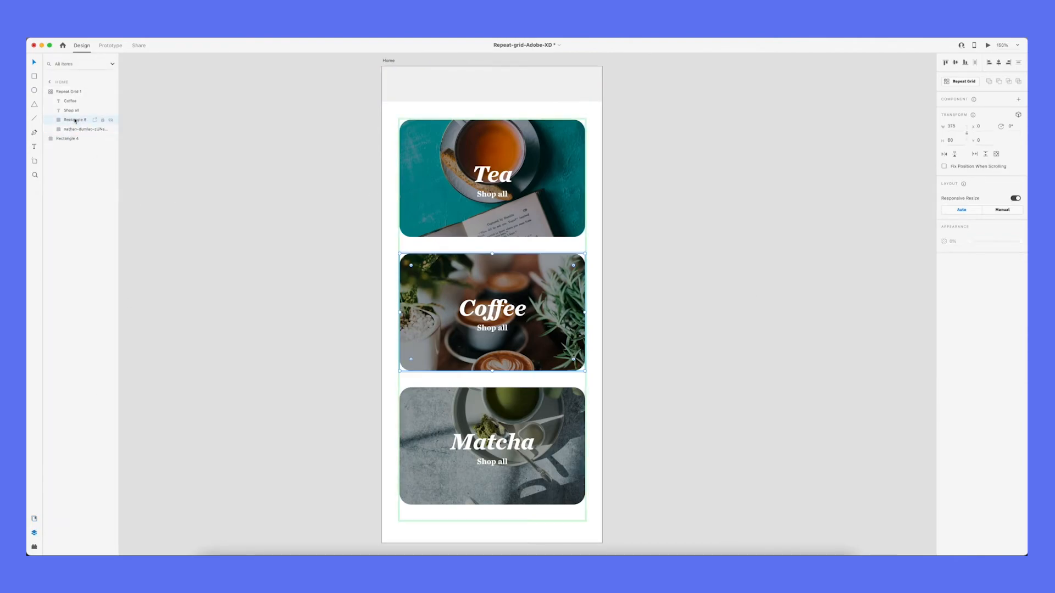
click(73, 130)
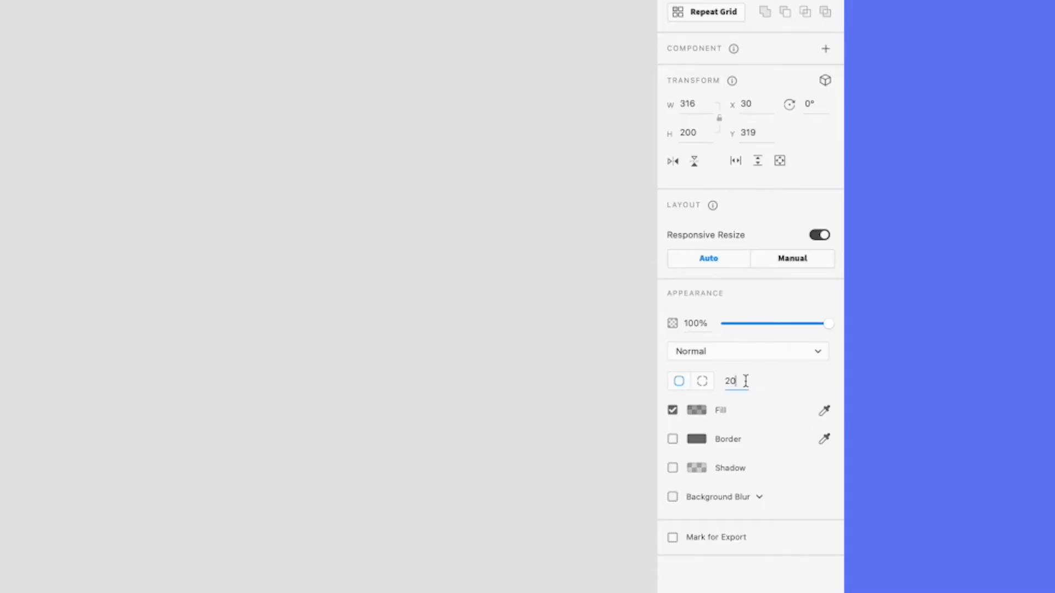
double_click(746, 380)
text(0)
key(Return)
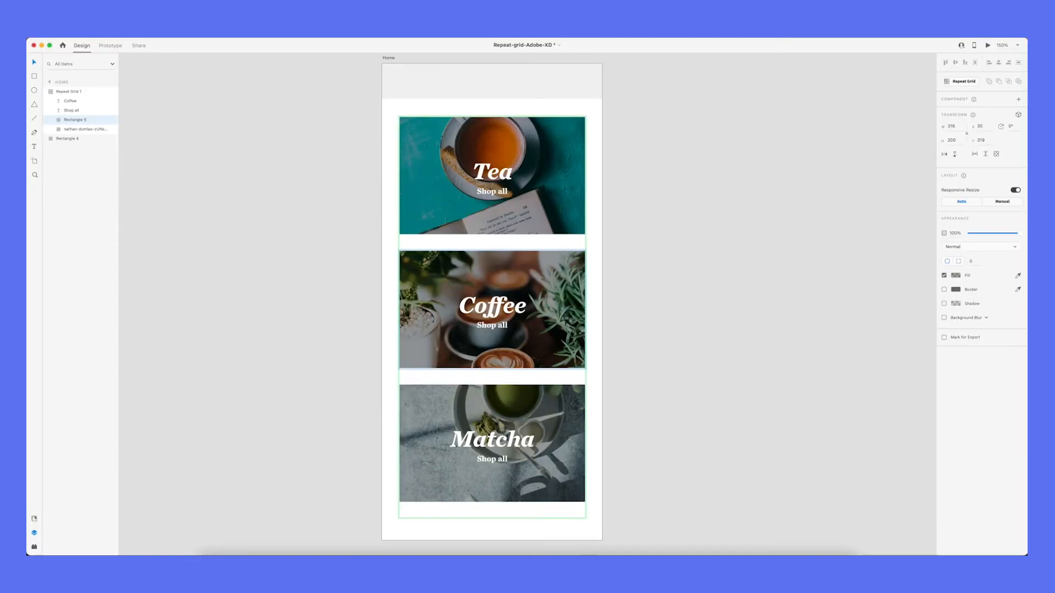
click(715, 333)
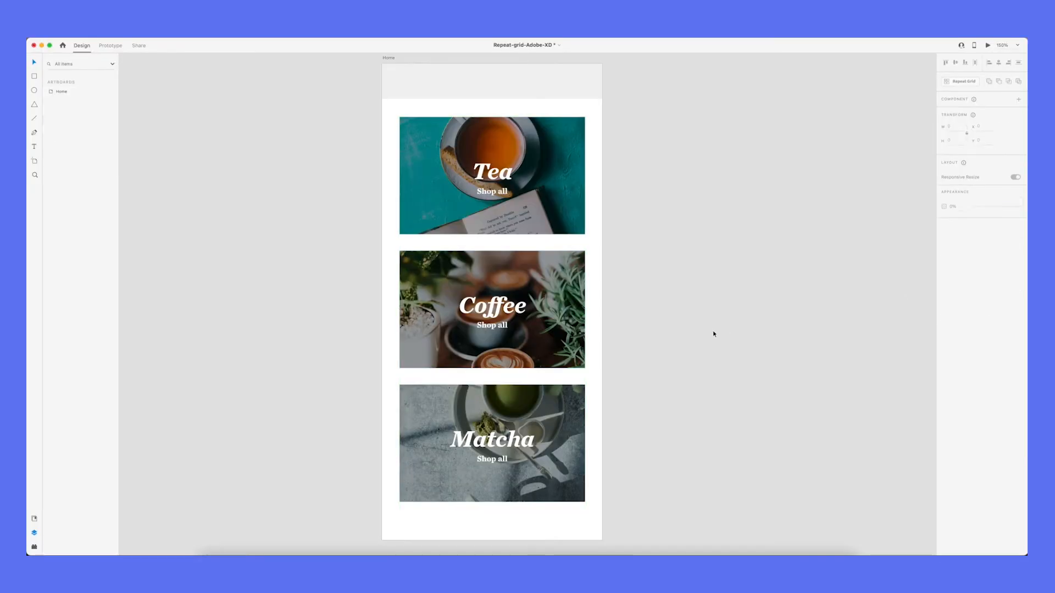
Round the corners of the Tea card's overlay rectangle and photo with a uniform radius of 10.
drag(652, 325, 678, 342)
key(super+minus)
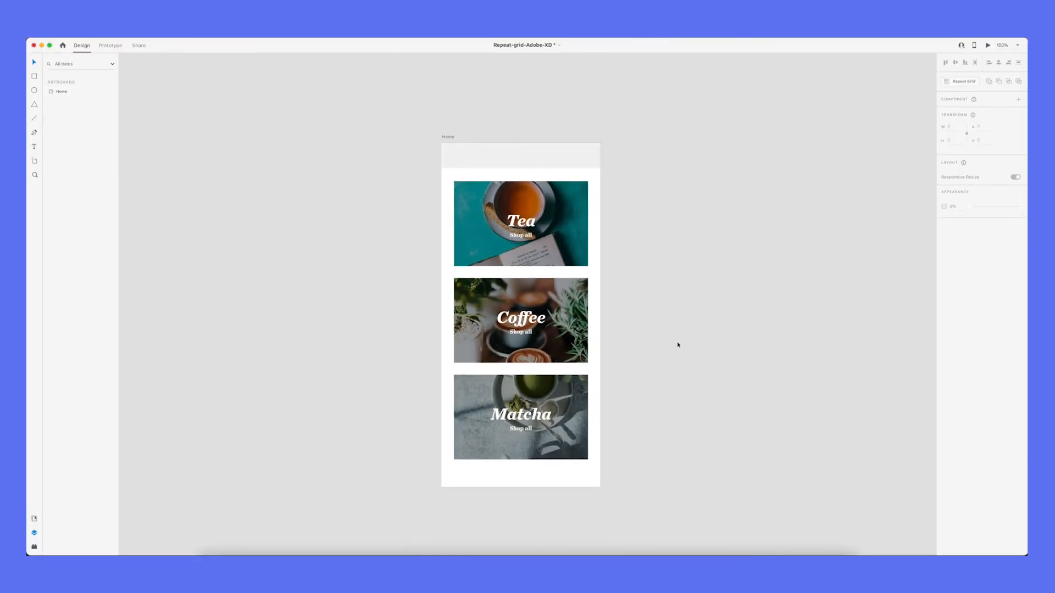
scroll(677, 345, right, 2)
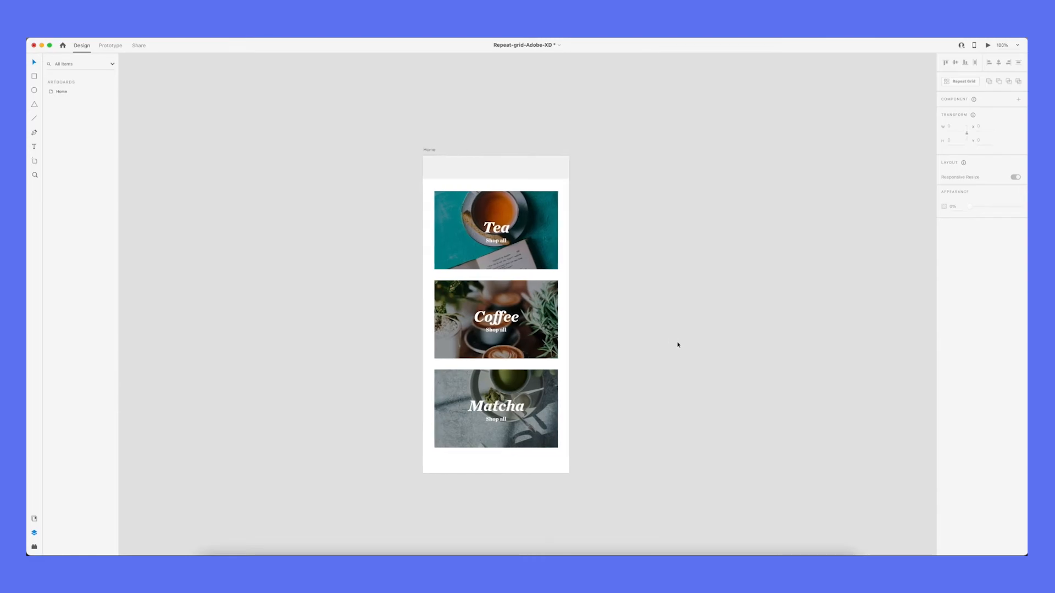
key(super+equal)
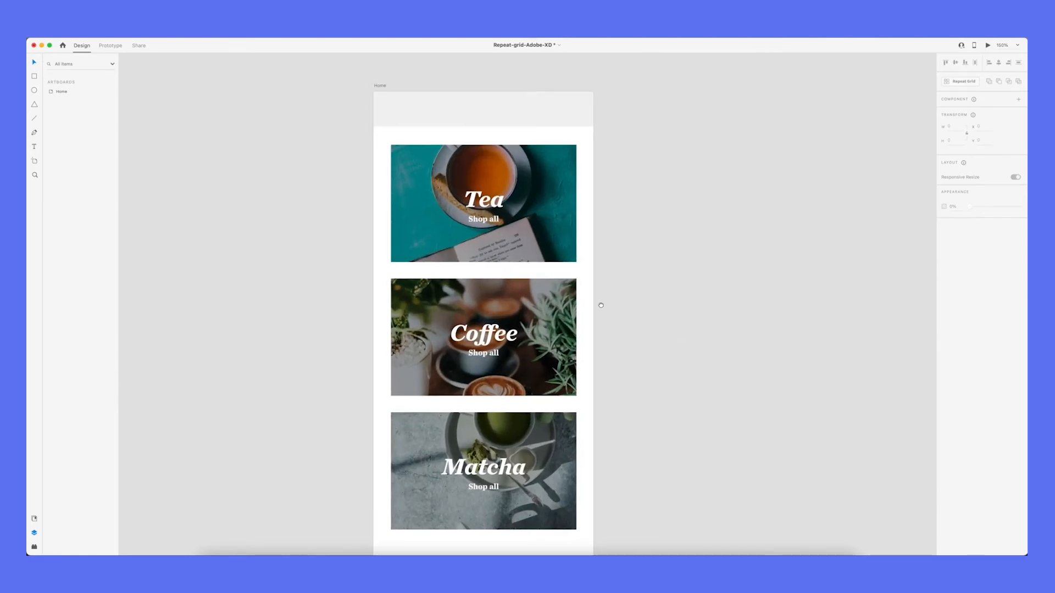
double_click(471, 225)
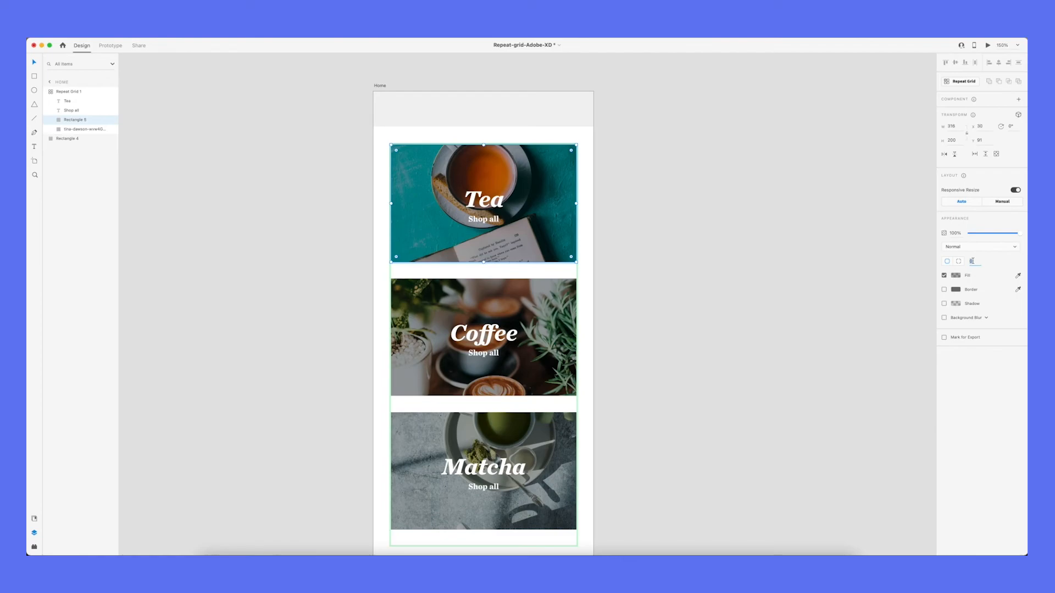
click(472, 225)
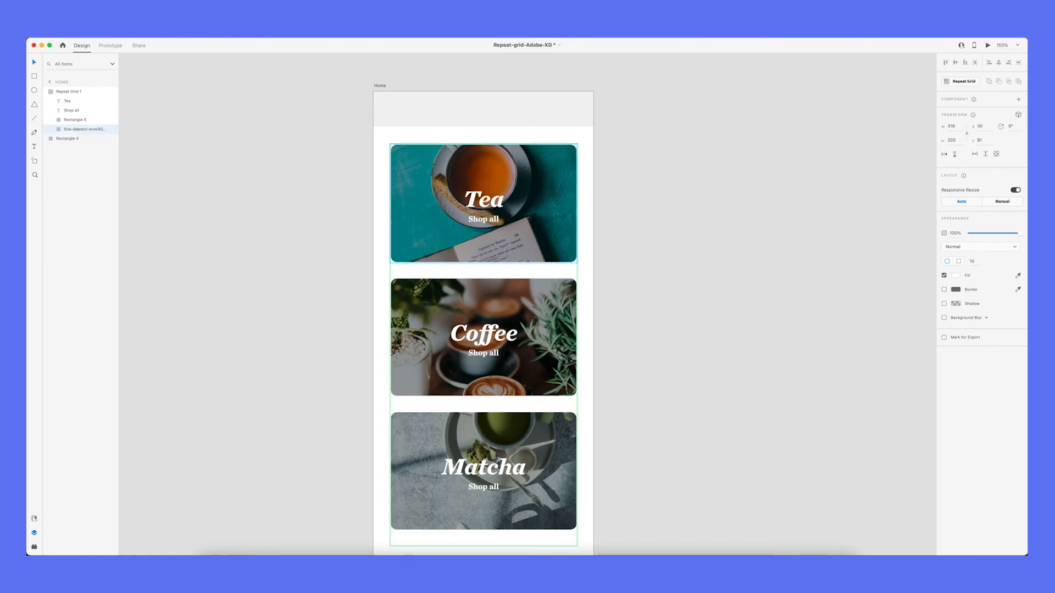
Enlarge the Tea card's title to font size 55 and shift it up slightly, clear of the lower label.
click(484, 207)
mouse_move(484, 211)
mouse_down()
mouse_move(484, 229)
mouse_move(483, 219)
mouse_up()
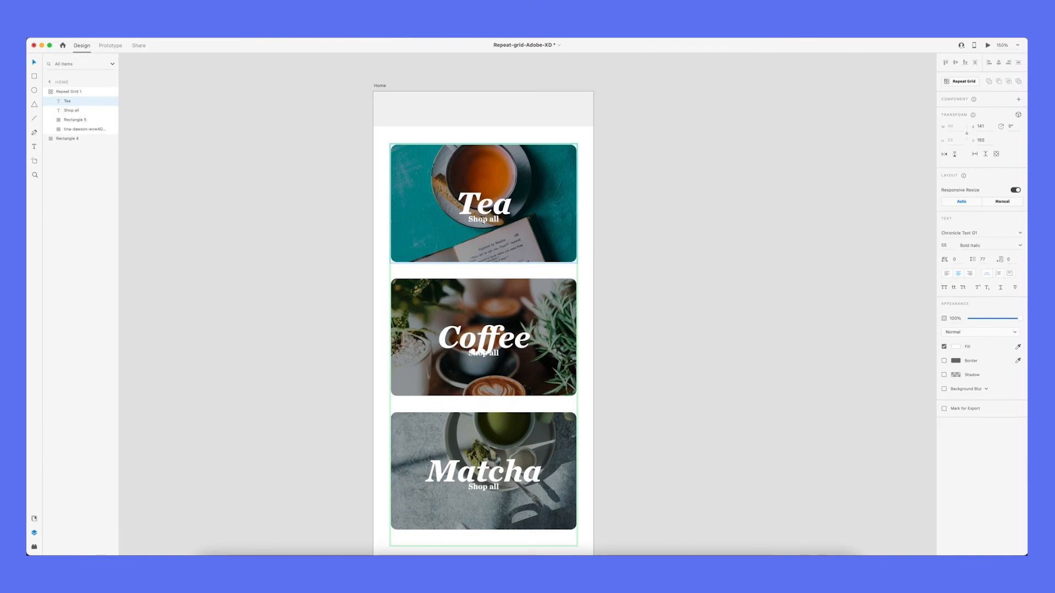
drag(495, 206, 488, 209)
Change the Tea card's lower label to Shop collection and move it down to about Y 221, below the title.
double_click(493, 221)
text(Shop collection)
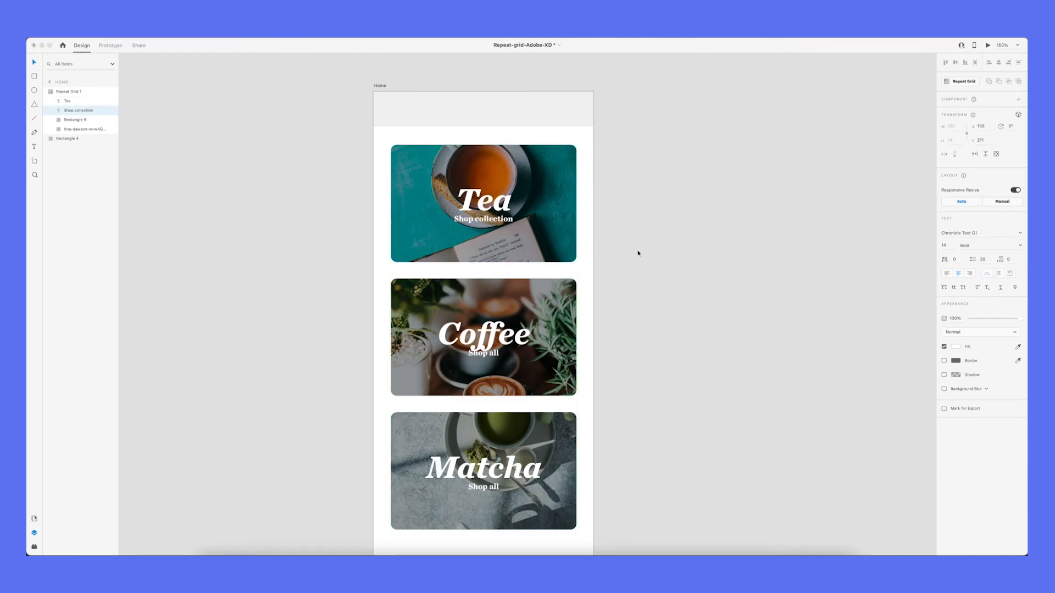
click(494, 222)
drag(494, 222, 494, 228)
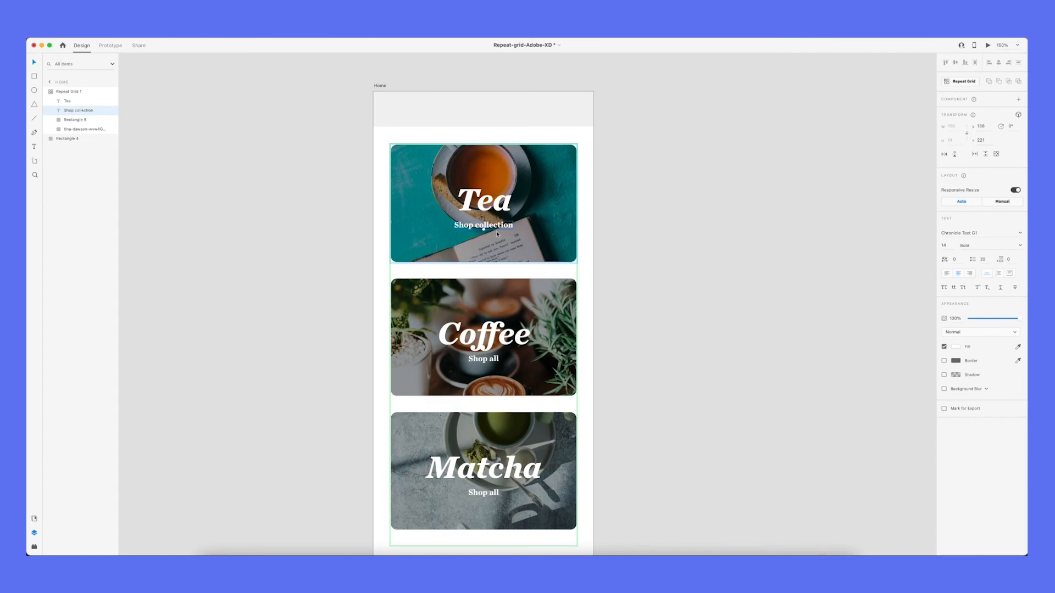
Change the lower labels on the Coffee and Matcha cards to Shop collection.
click(494, 360)
double_click(493, 360)
text(collection)
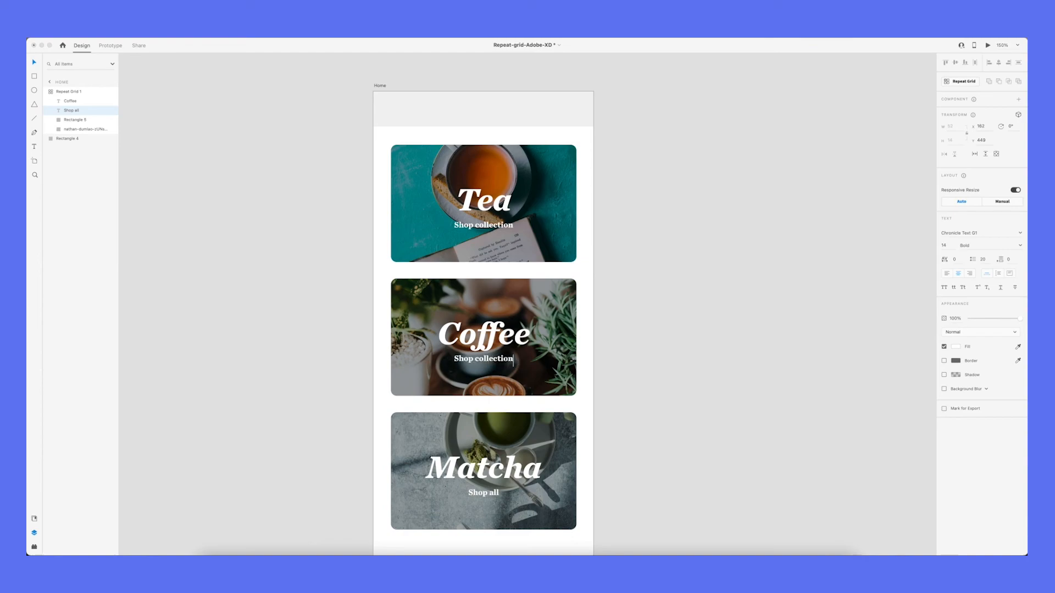
click(493, 493)
double_click(493, 493)
text(collection)
click(590, 346)
click(590, 345)
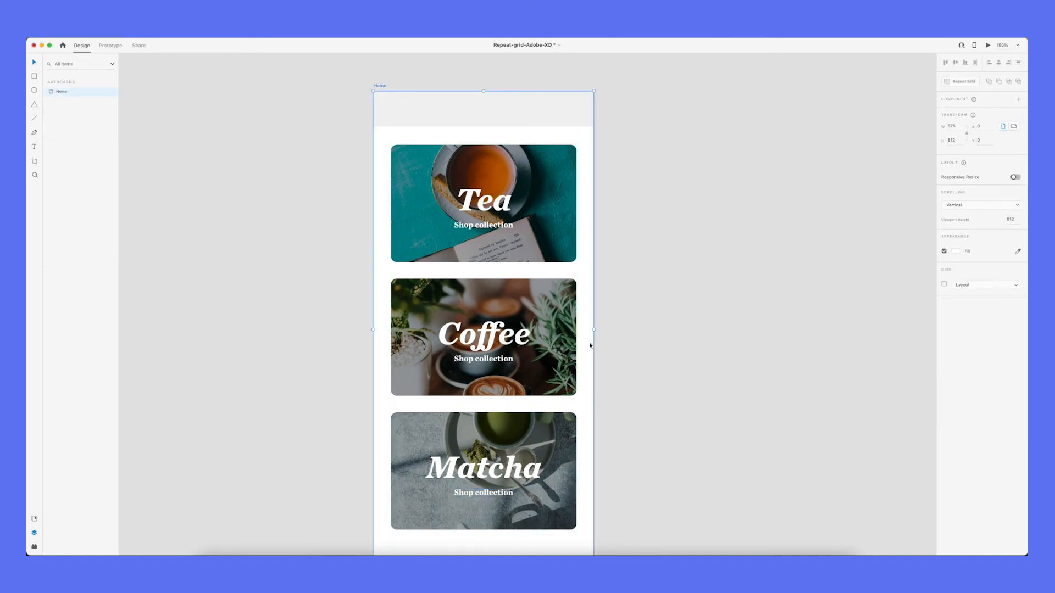
key(super+minus)
key(super+minus)
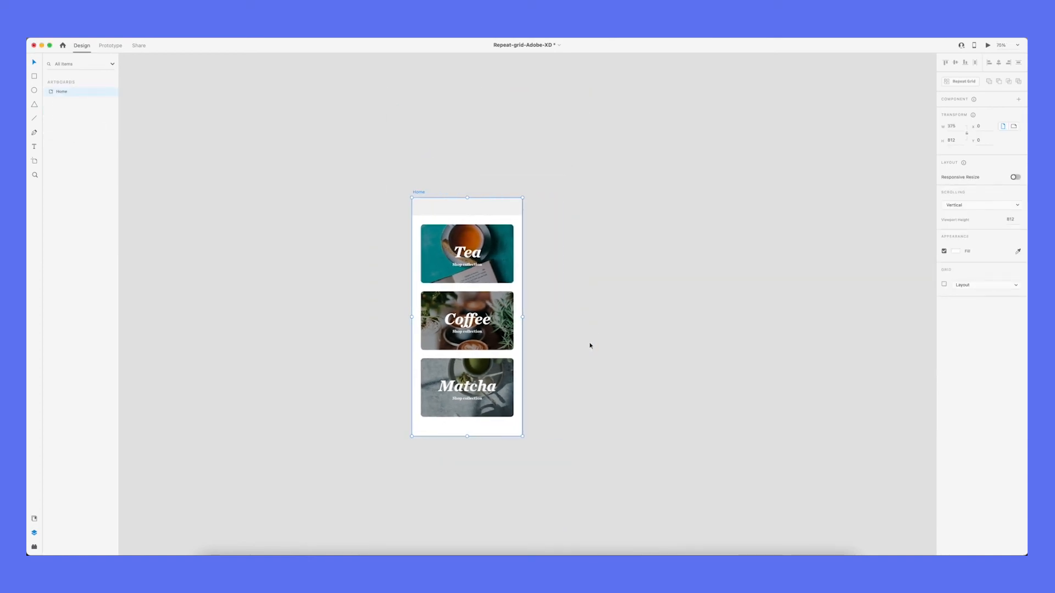
click(590, 345)
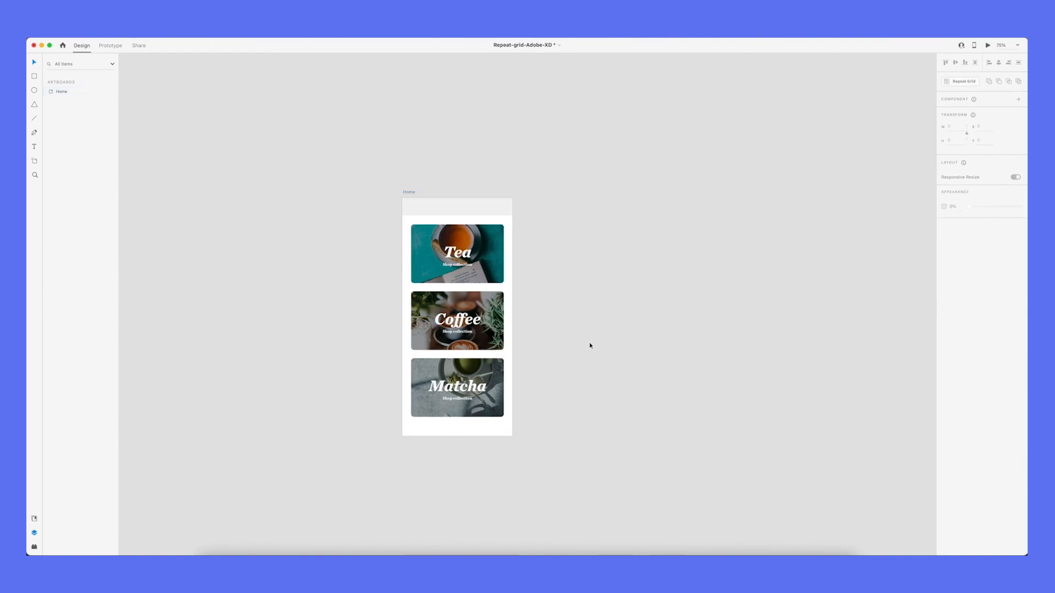